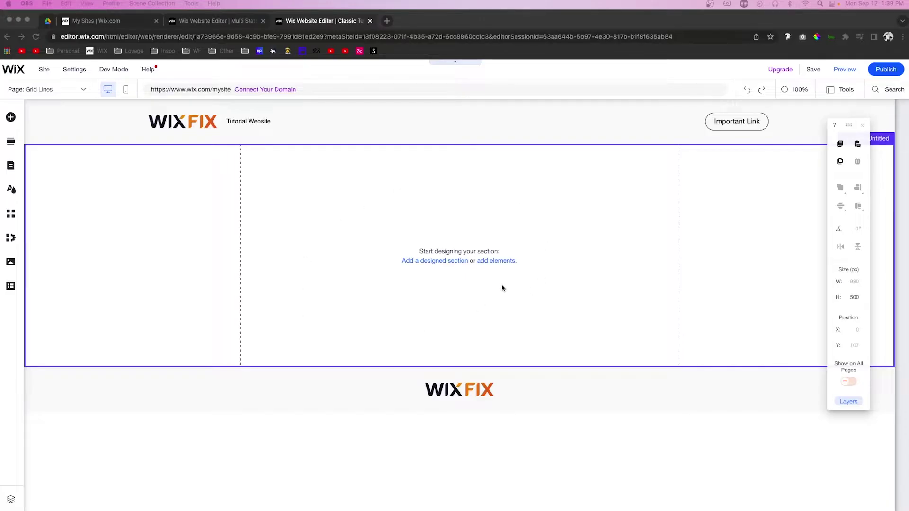
Step: Add a blue rectangle basic shape from Decorative to the centre of the empty section
click(10, 117)
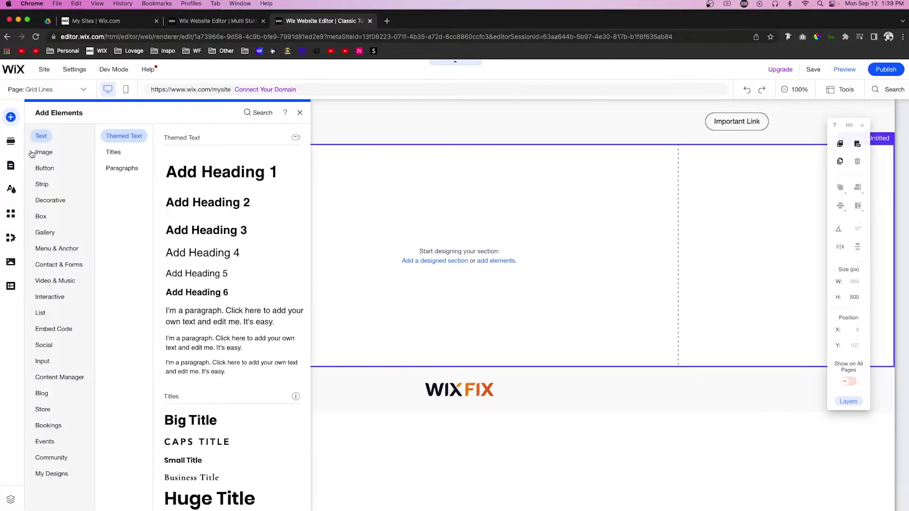
mouse_move(47, 200)
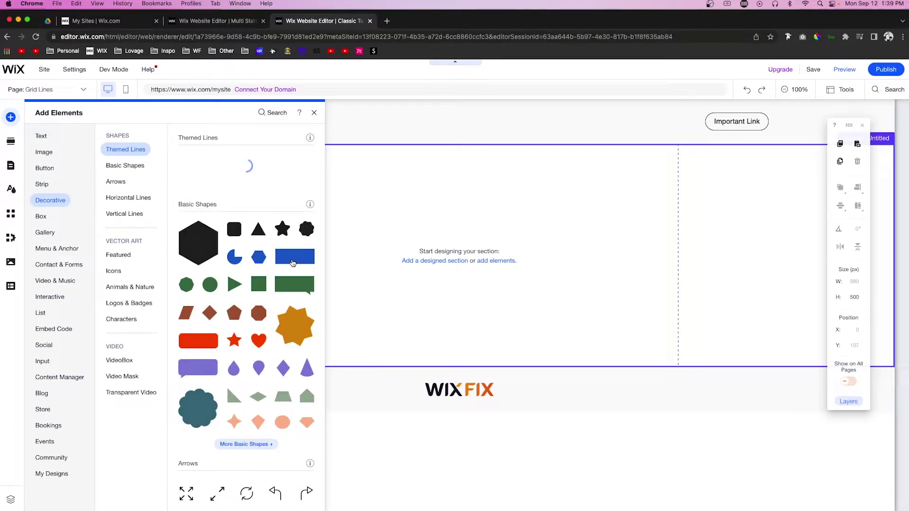
drag(461, 233, 461, 229)
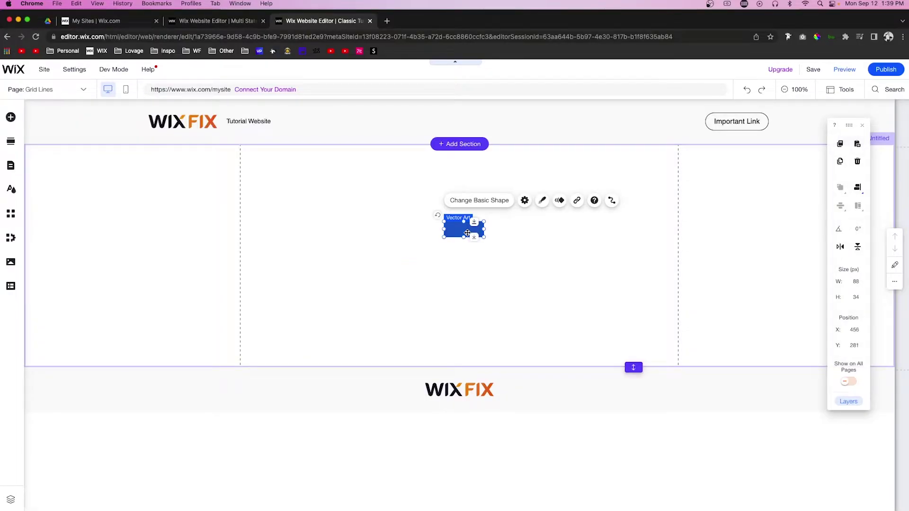
Step: Preview the page in a narrowed browser window, then go back to the editor
click(844, 70)
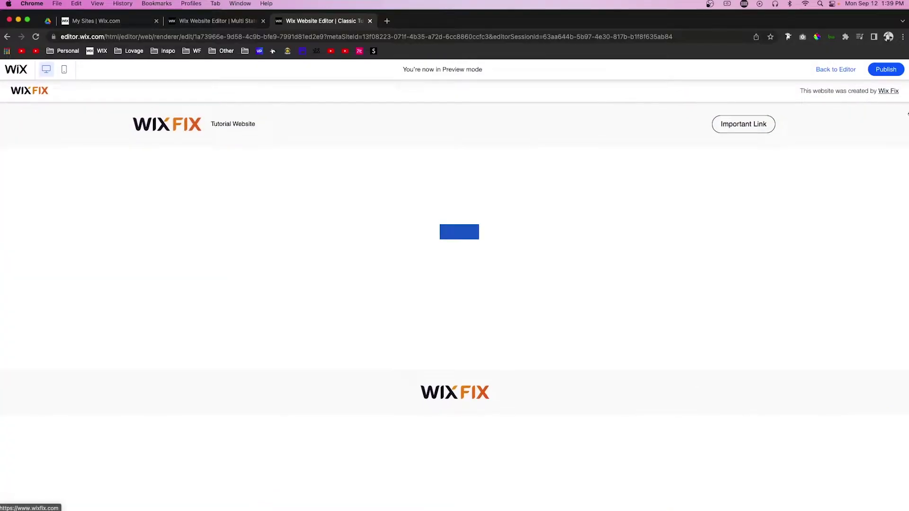
drag(907, 130, 907, 103)
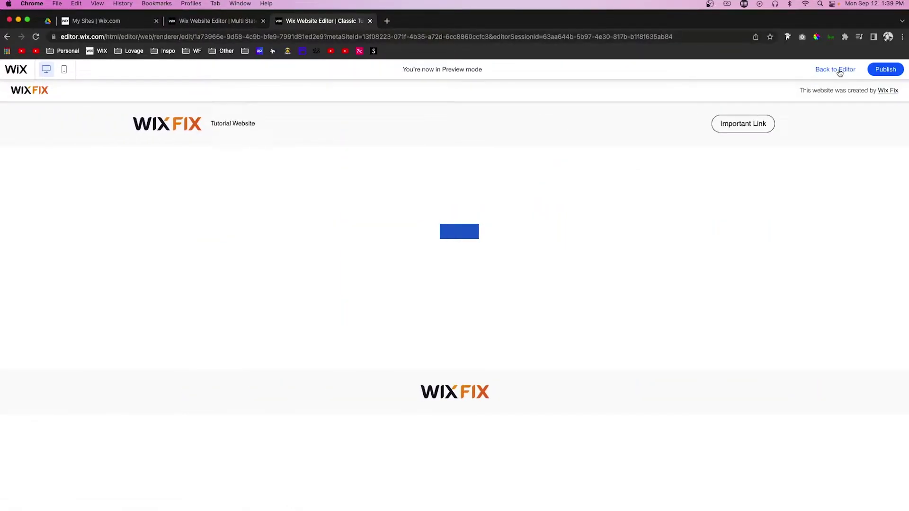
click(836, 70)
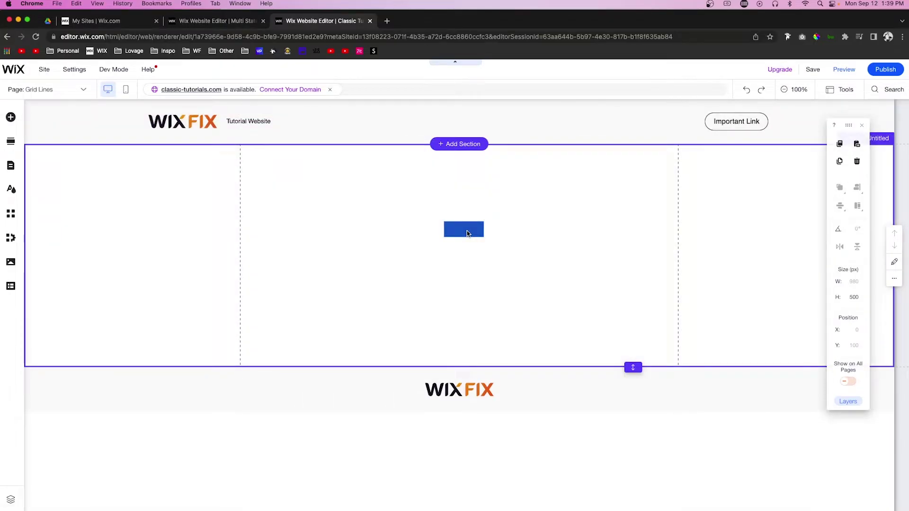
Step: Move the blue rectangle into a side margin and preview it in a narrowed window
click(467, 233)
drag(467, 233, 730, 240)
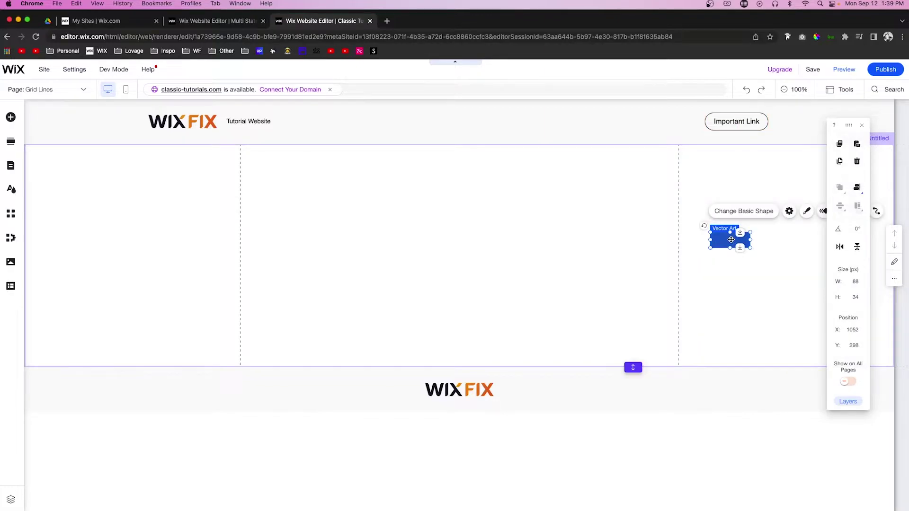
click(844, 70)
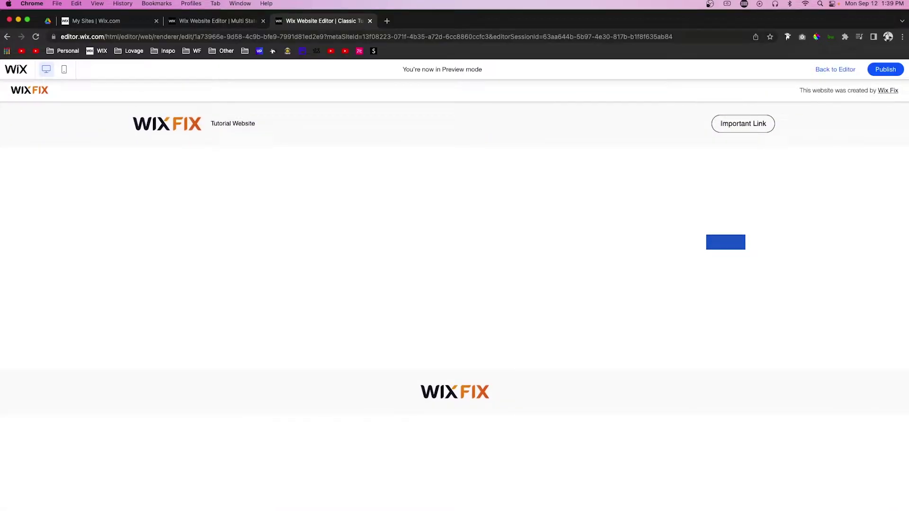
mouse_move(907, 195)
mouse_down()
mouse_move(777, 187)
mouse_move(485, 203)
mouse_move(907, 198)
mouse_up()
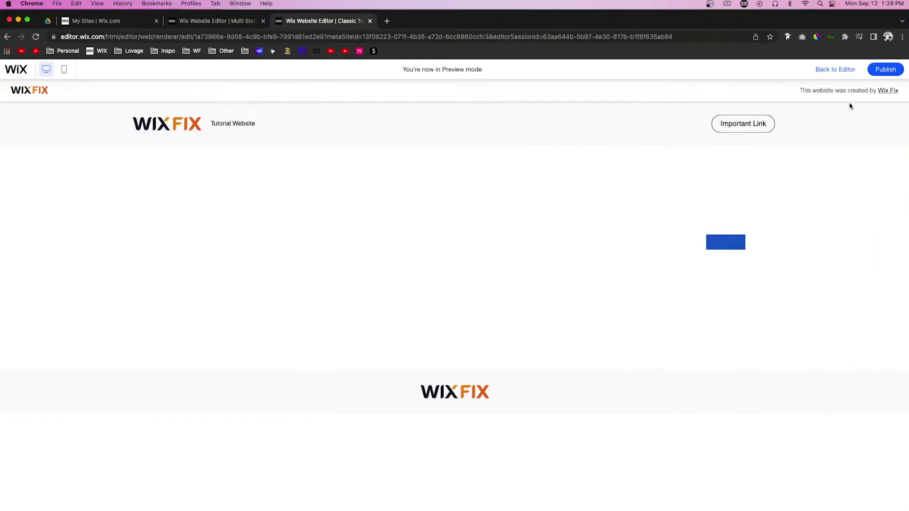
click(841, 71)
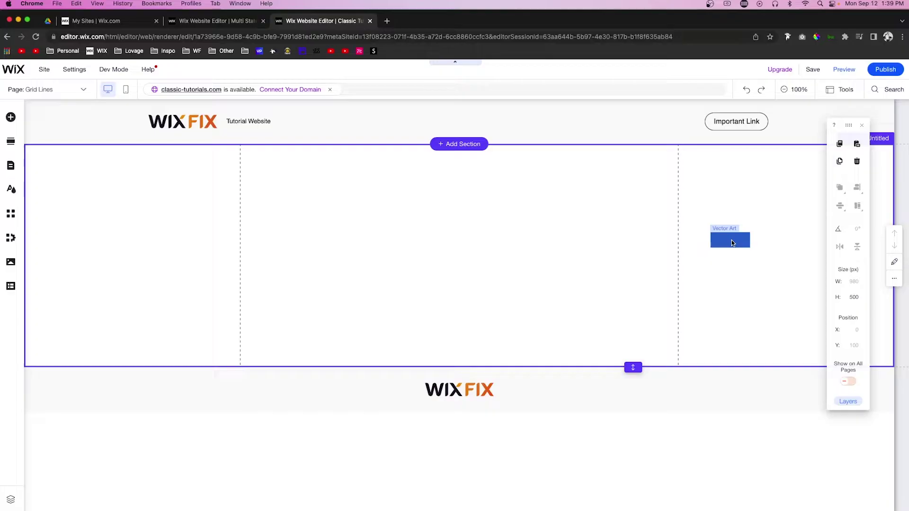
Step: Drag the rectangle back to the section's centre and glance at the ruler and gridline options
click(727, 243)
drag(727, 243, 467, 238)
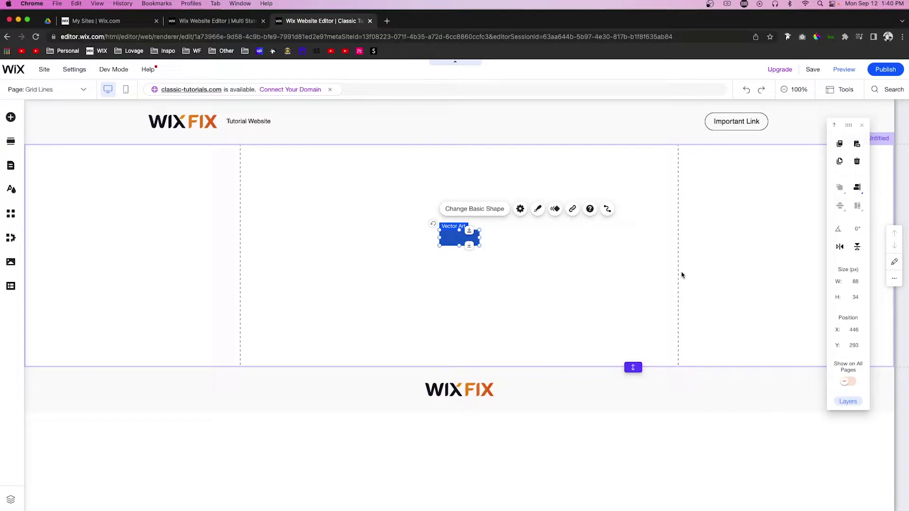
click(837, 91)
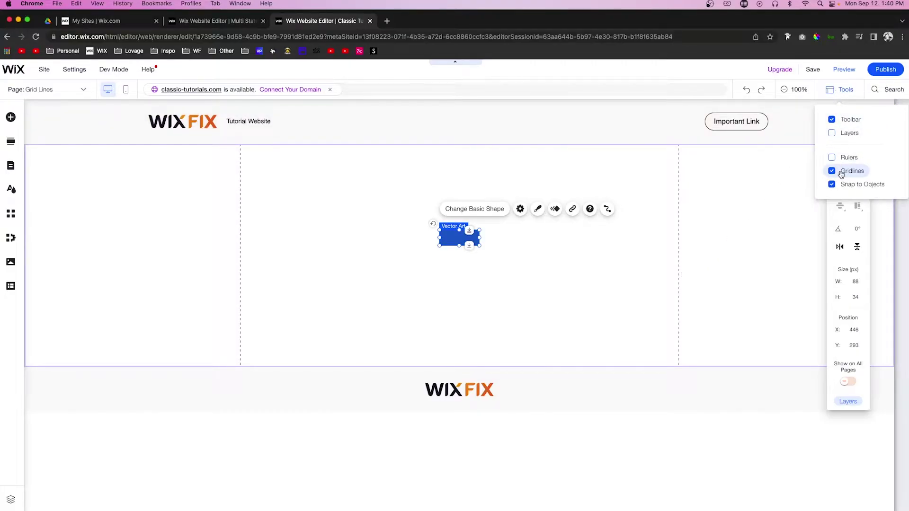
click(527, 241)
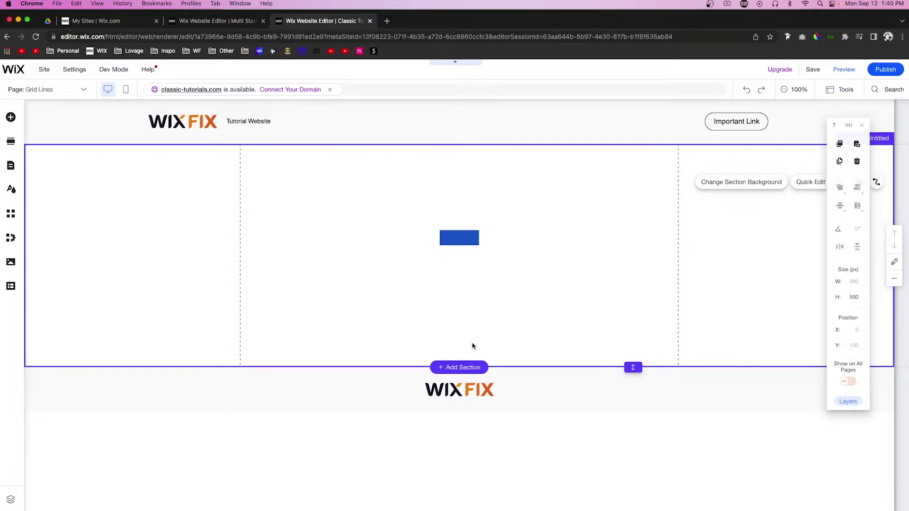
Step: Add a blank section below the first and drop a Classic white strip into it
click(463, 368)
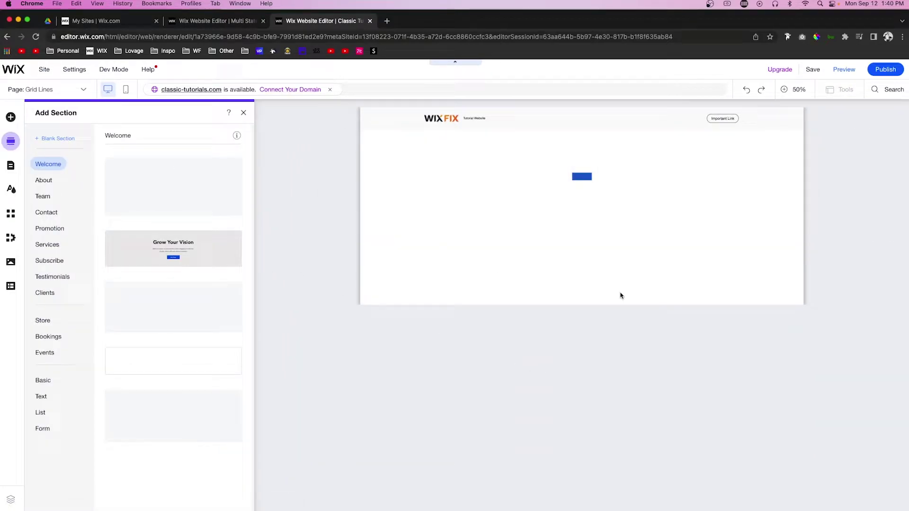
click(662, 283)
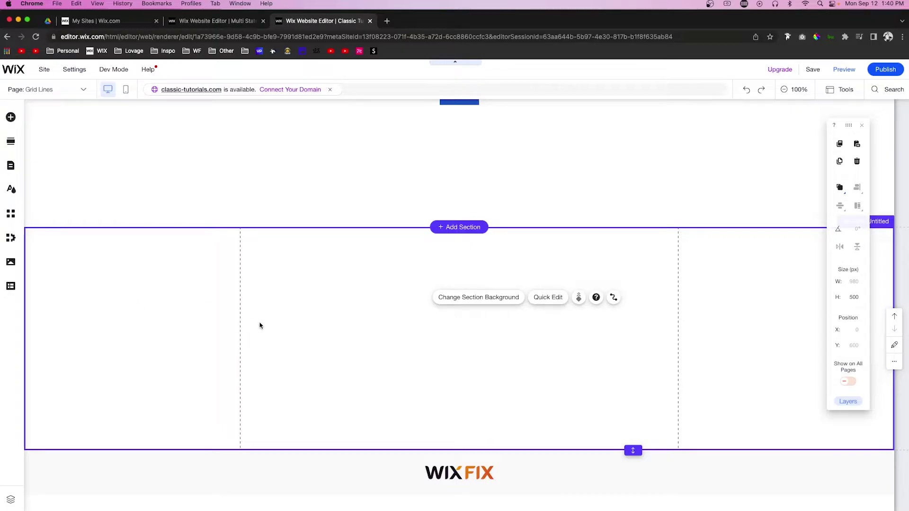
click(10, 116)
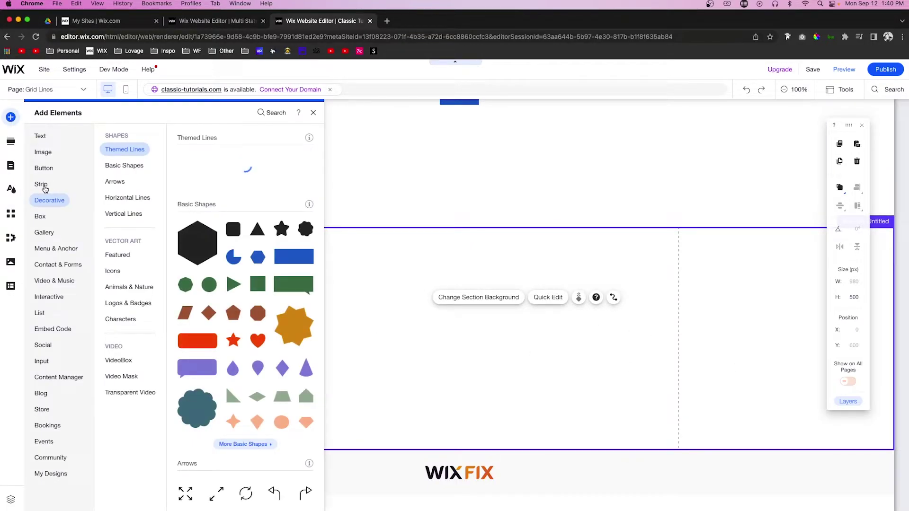
click(42, 186)
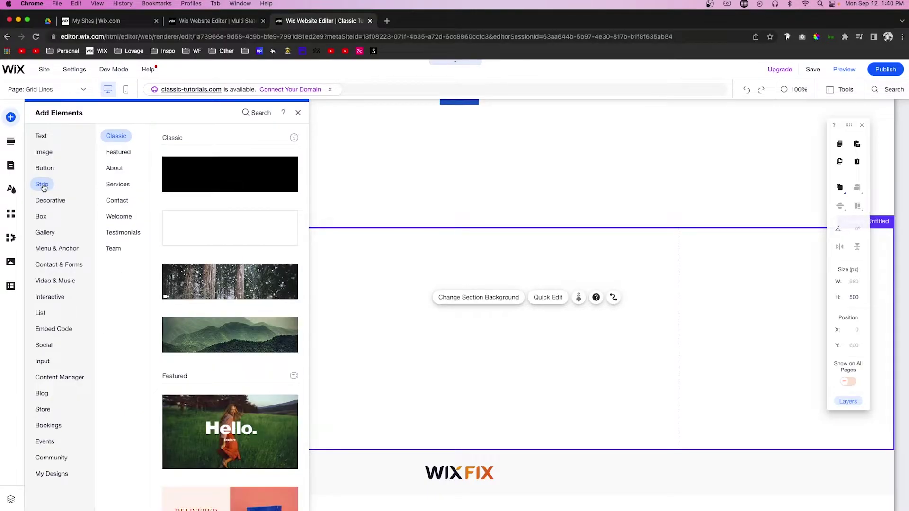
drag(243, 224, 517, 295)
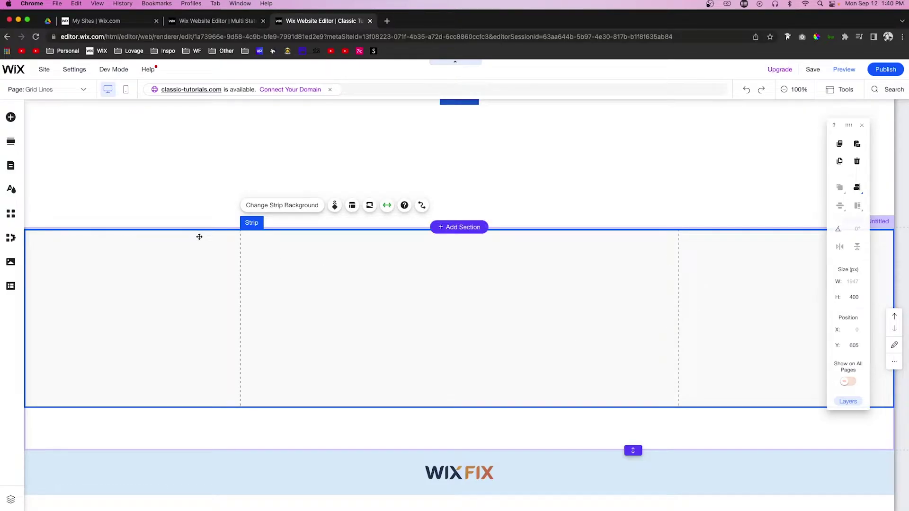
Step: Paste a copy of the blue rectangle into the strip and centre it there
click(471, 102)
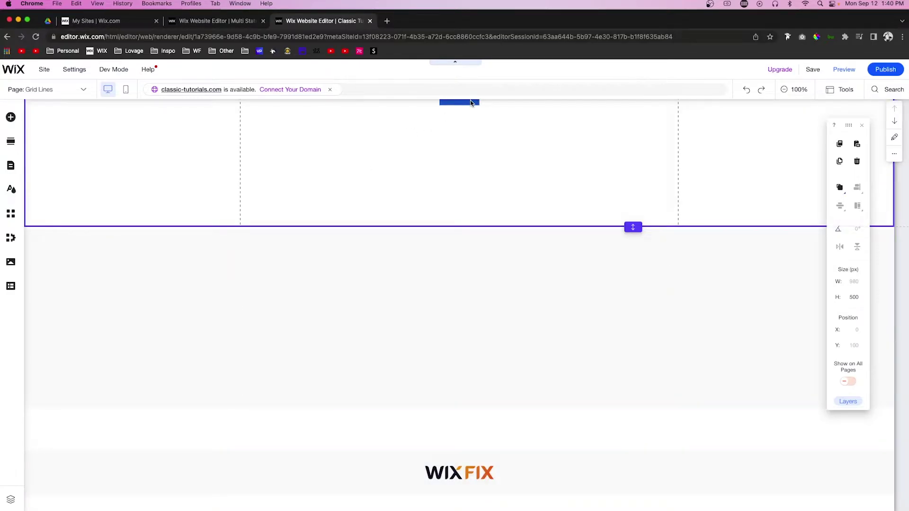
scroll(469, 114, up, 3)
click(451, 162)
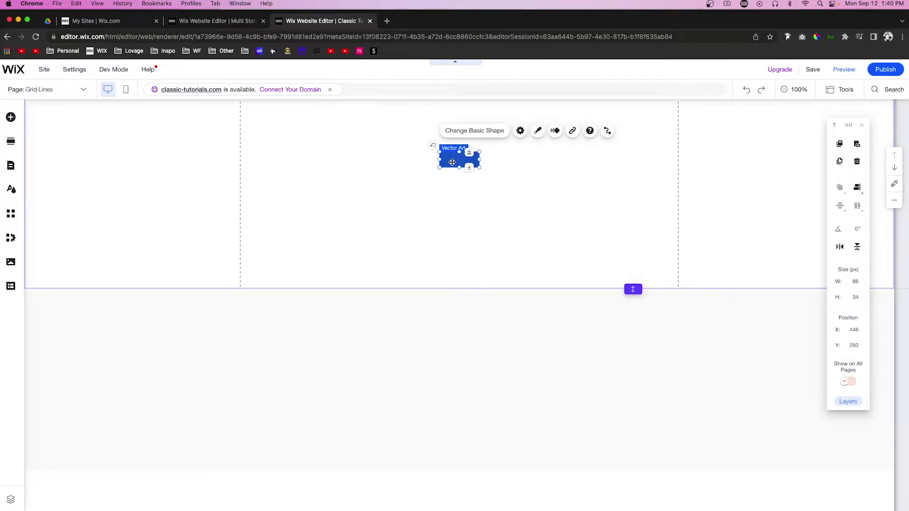
scroll(445, 175, down, 3)
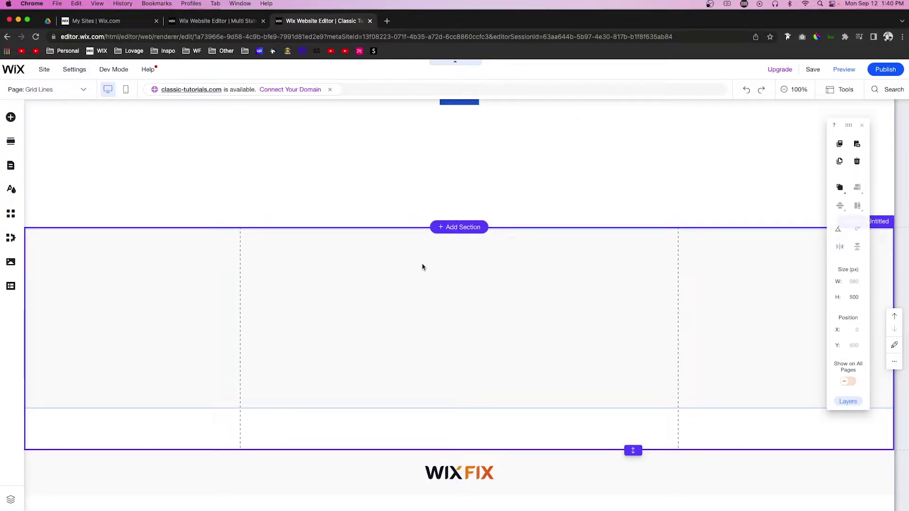
key(ctrl+v)
drag(459, 303, 351, 303)
drag(525, 296, 602, 313)
drag(490, 318, 459, 318)
Step: Select the strip that holds the copied rectangle
click(597, 296)
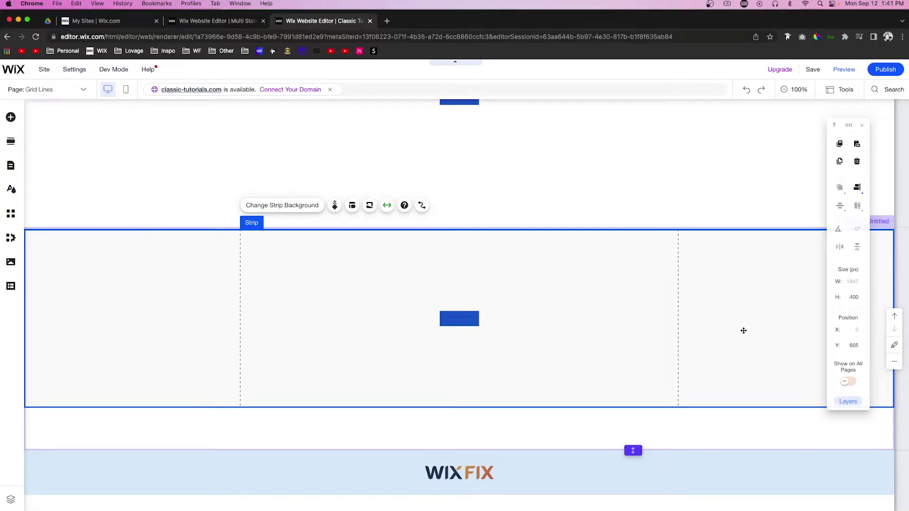
key(Escape)
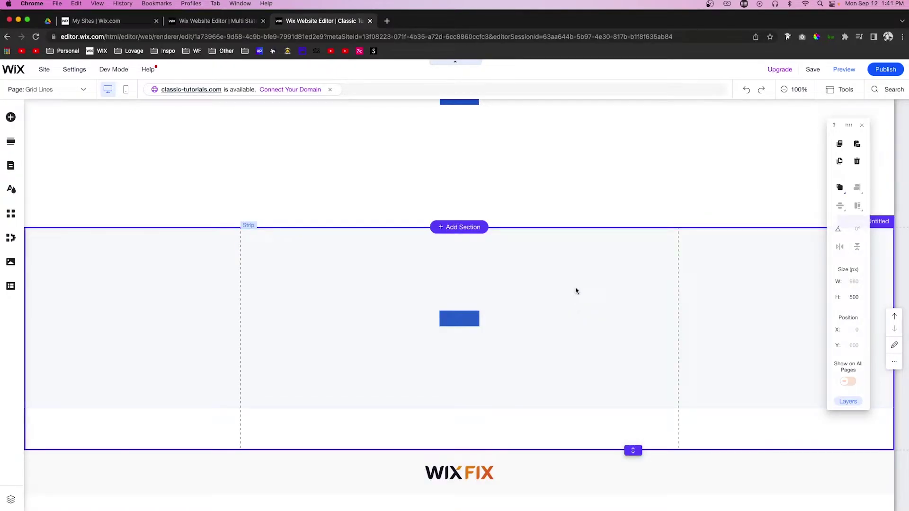
click(591, 301)
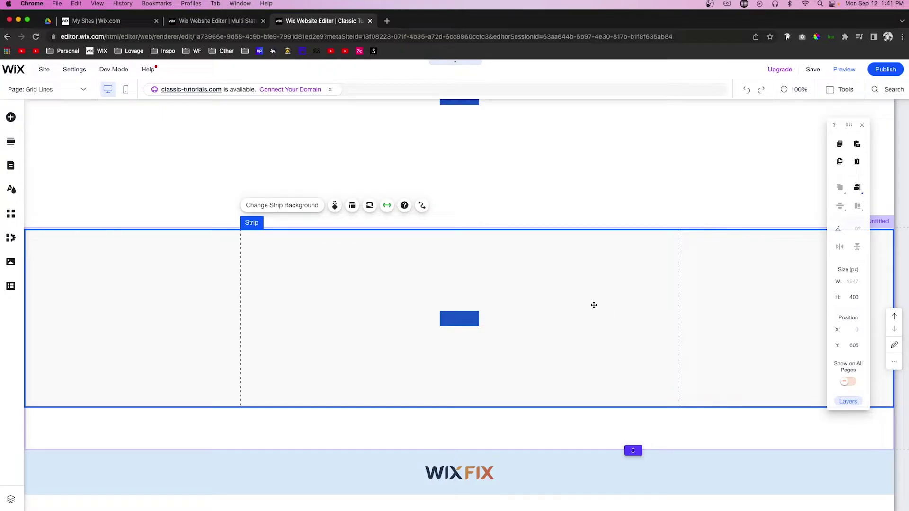
Step: Try Left and Right content alignment in Strip Layout, then move the rectangle into the left column
click(351, 205)
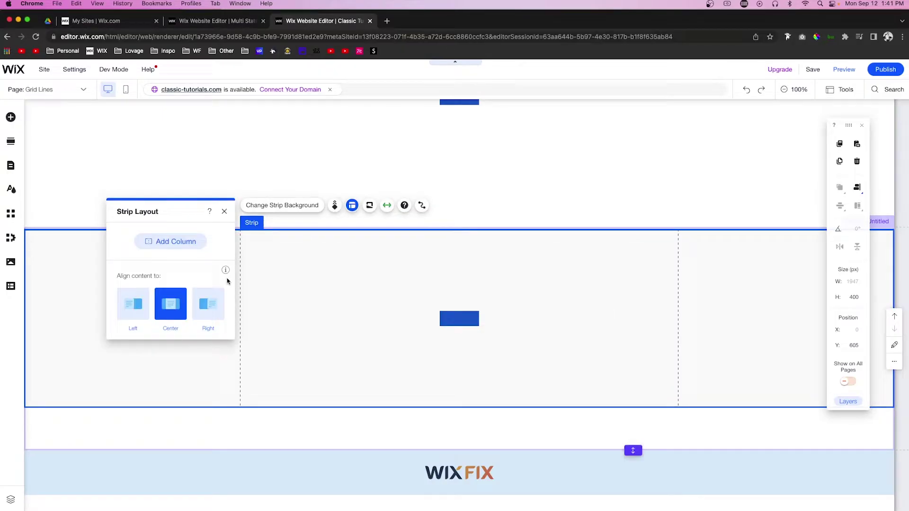
click(133, 308)
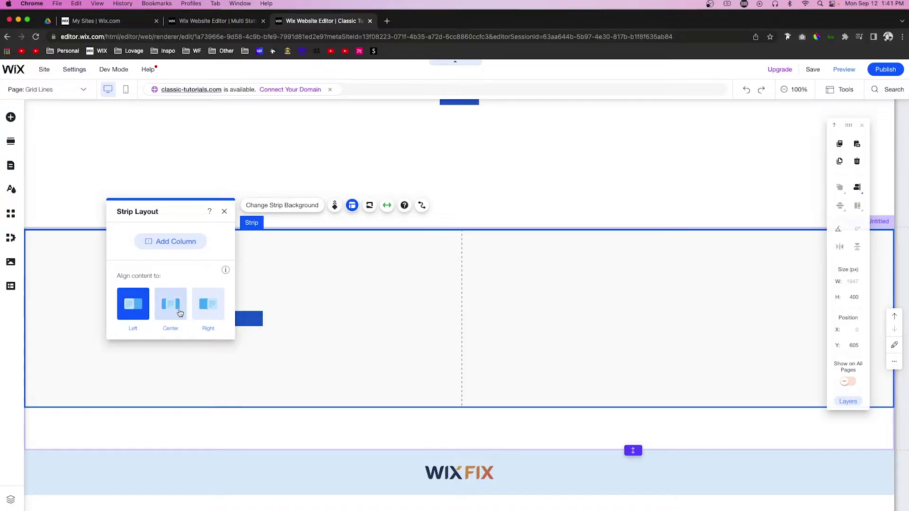
click(211, 308)
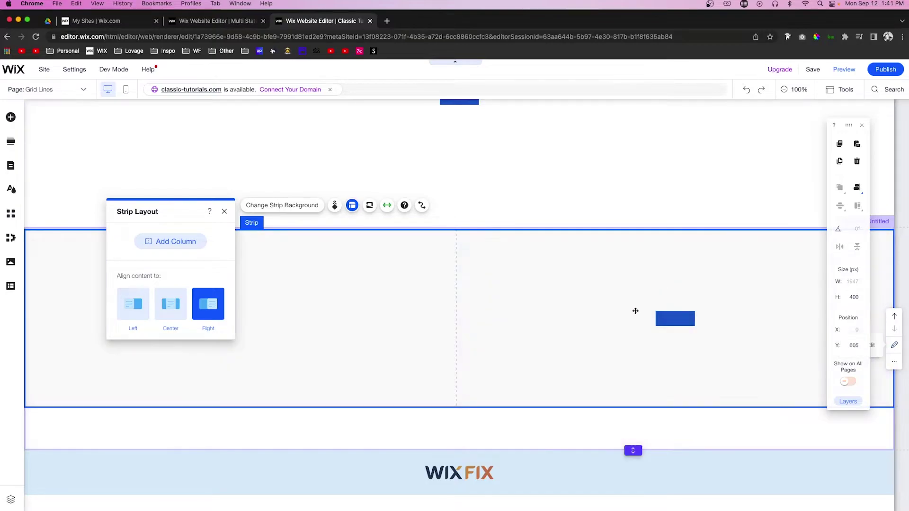
click(680, 321)
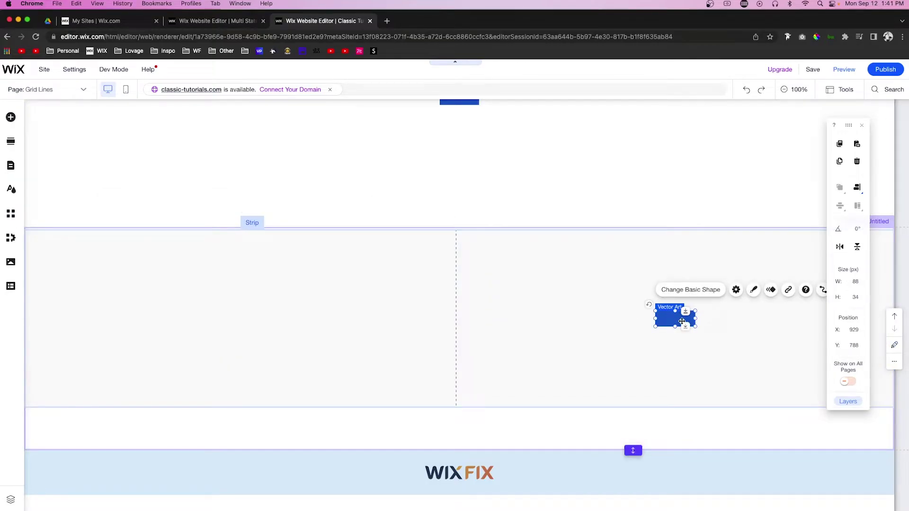
drag(680, 321, 660, 304)
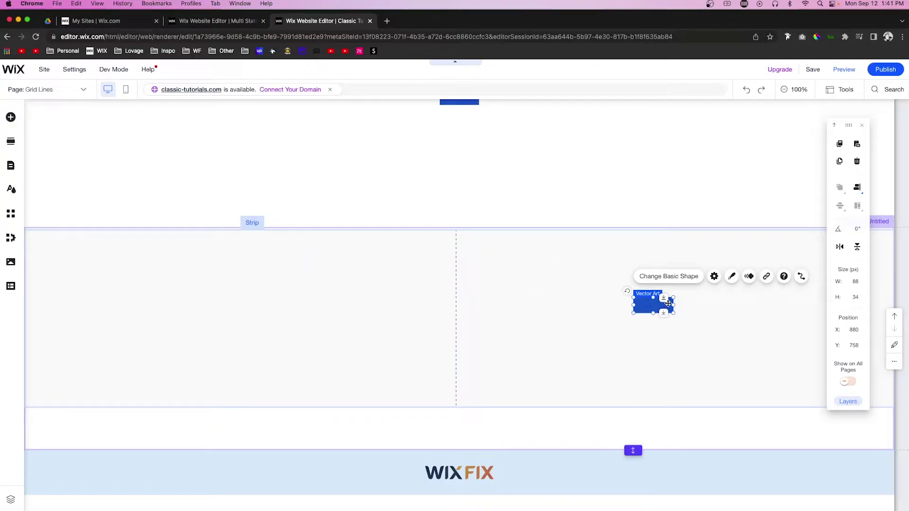
Step: Reapply the strip's content alignment and drag the blue shape across the strip
click(688, 325)
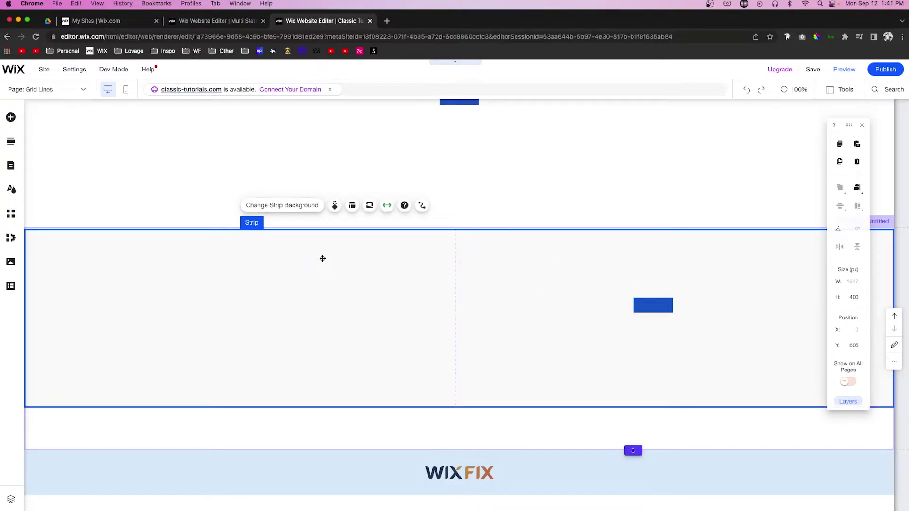
click(352, 207)
click(133, 303)
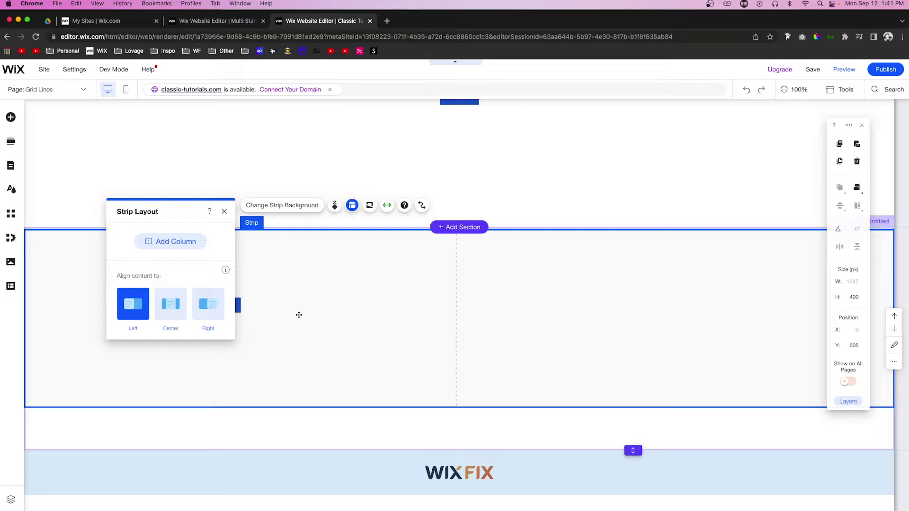
click(239, 308)
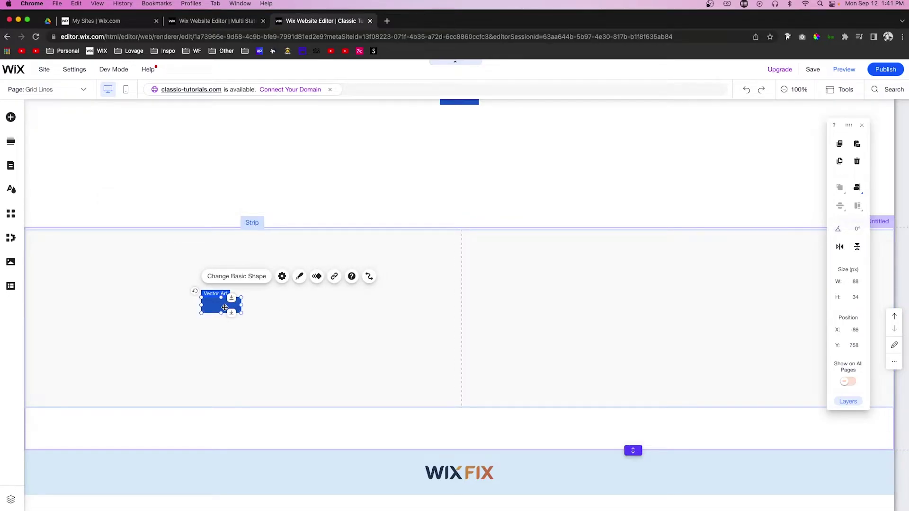
drag(226, 307, 569, 308)
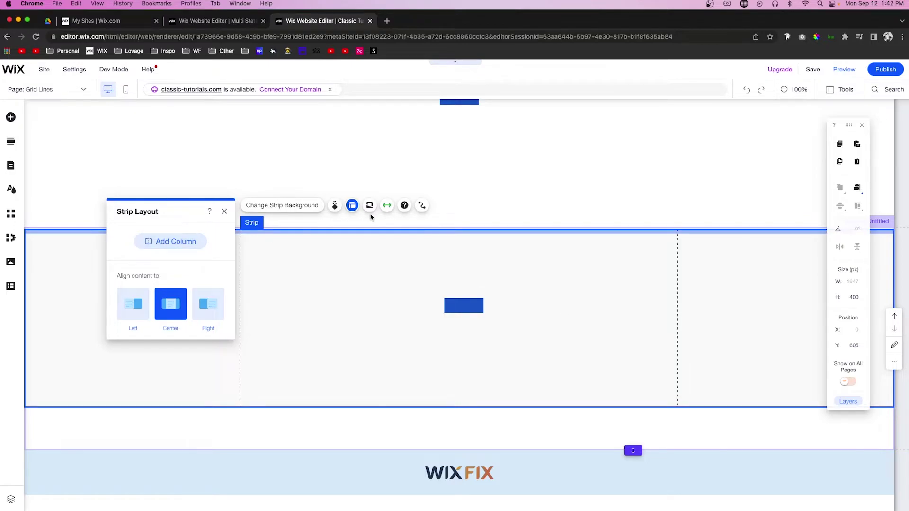
Step: Split the strip into two columns and nudge Column 1's blue square slightly left
click(170, 243)
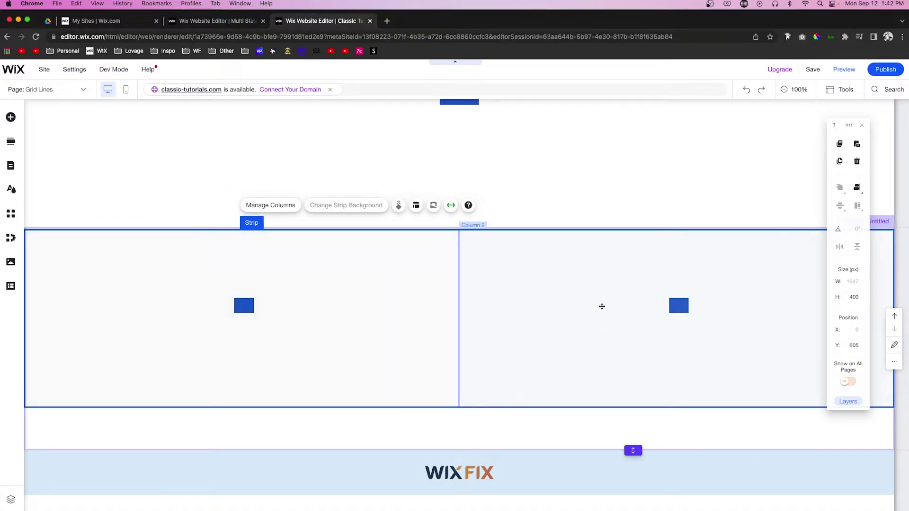
click(327, 305)
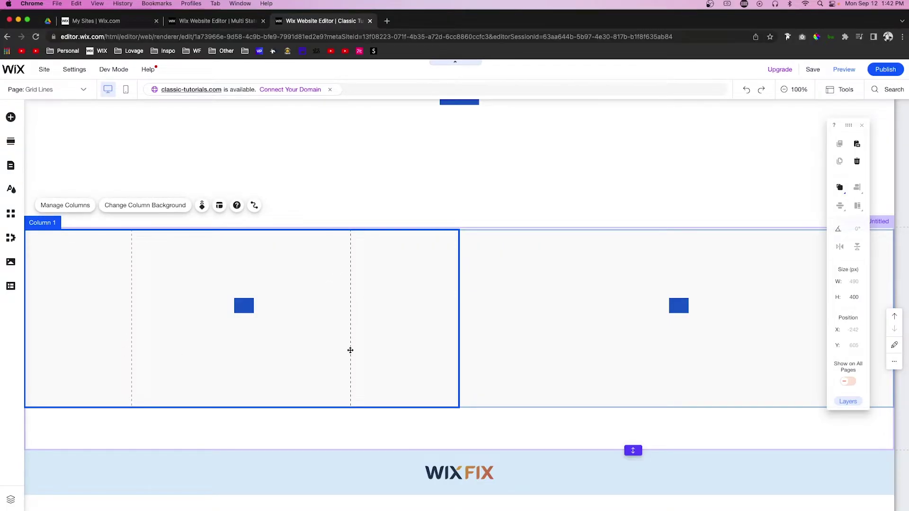
drag(250, 316, 247, 316)
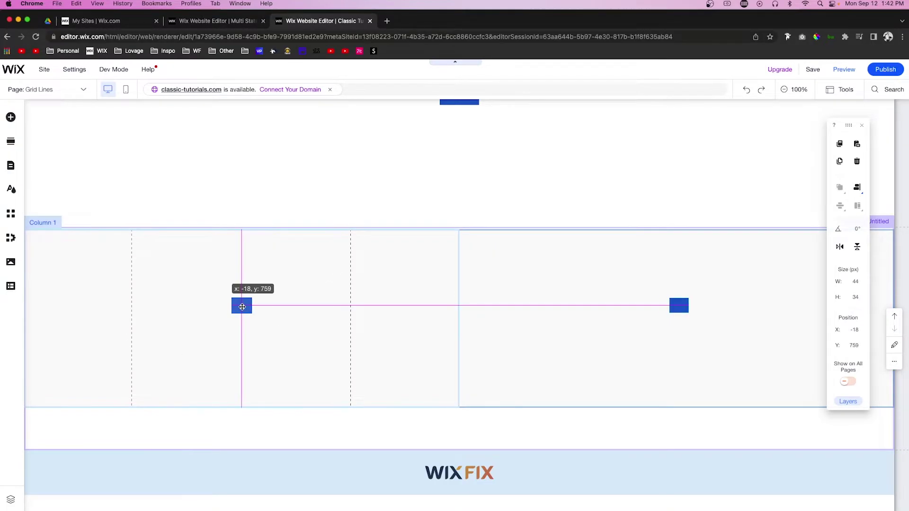
Step: Set Column 1's content alignment to Center after trying Left and Right, then reselect the strip
click(324, 304)
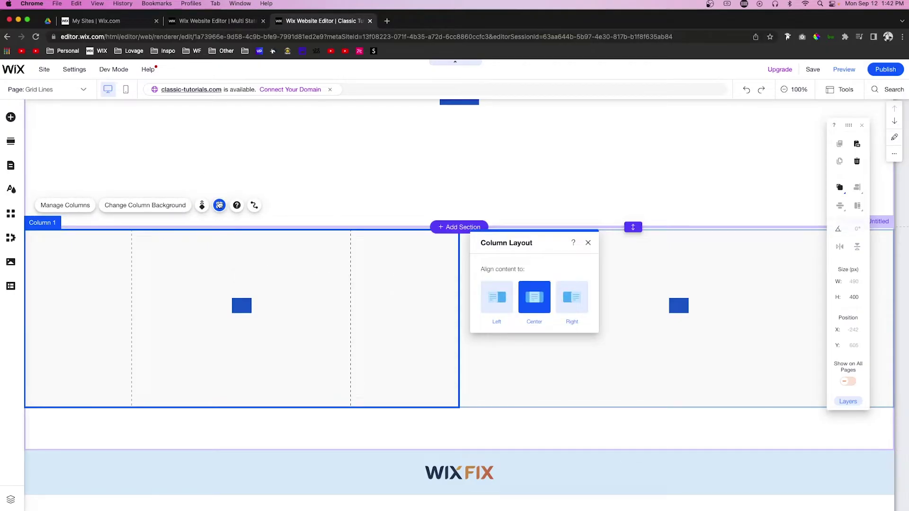
click(499, 300)
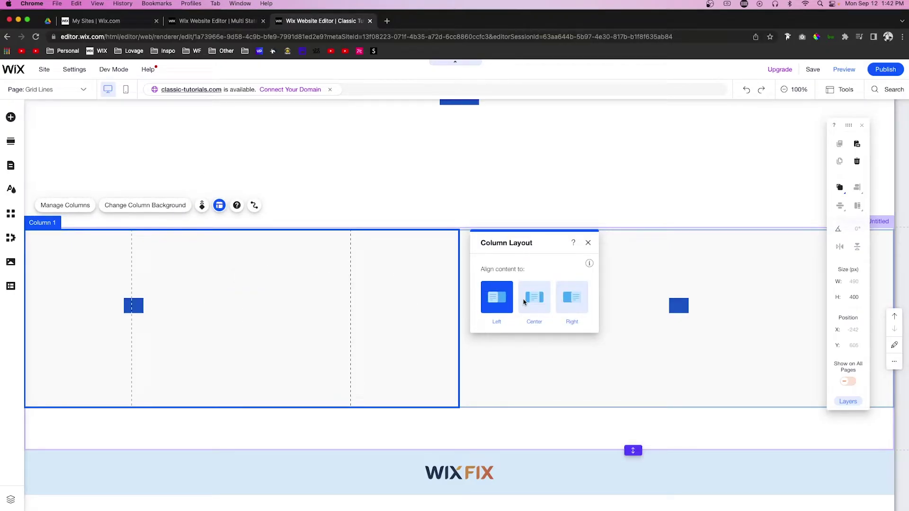
click(570, 297)
click(537, 299)
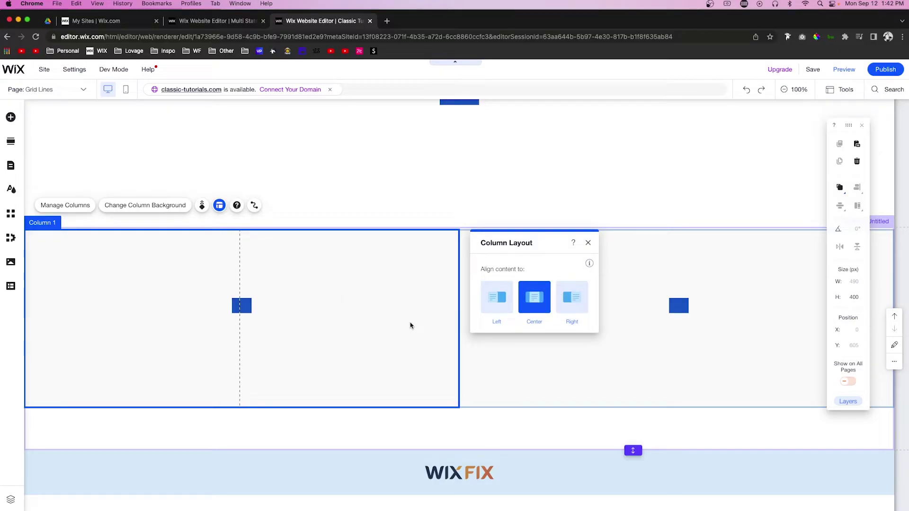
click(464, 203)
click(470, 280)
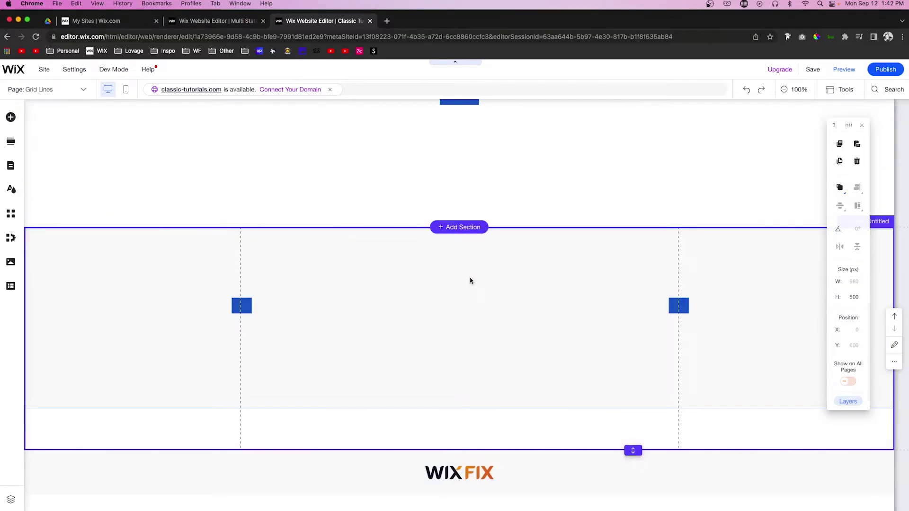
click(470, 281)
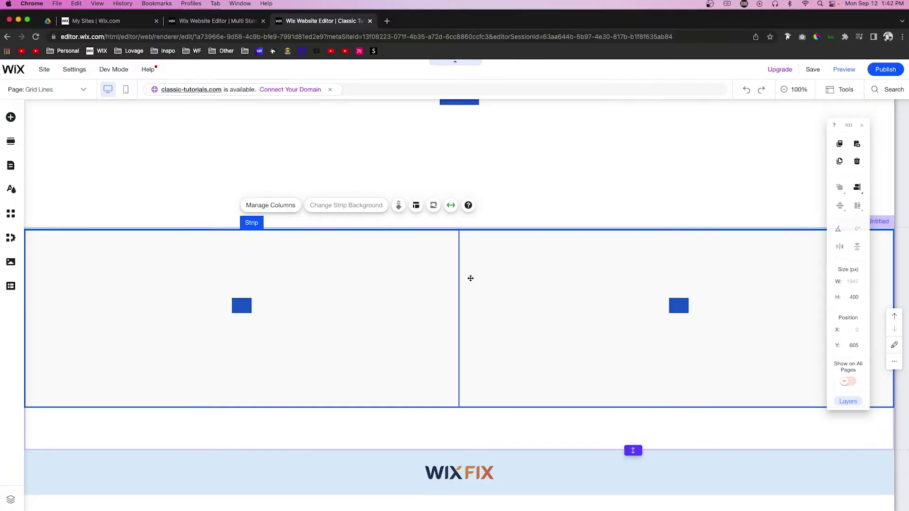
Step: Add two more columns via Manage Columns so the strip has four
click(281, 206)
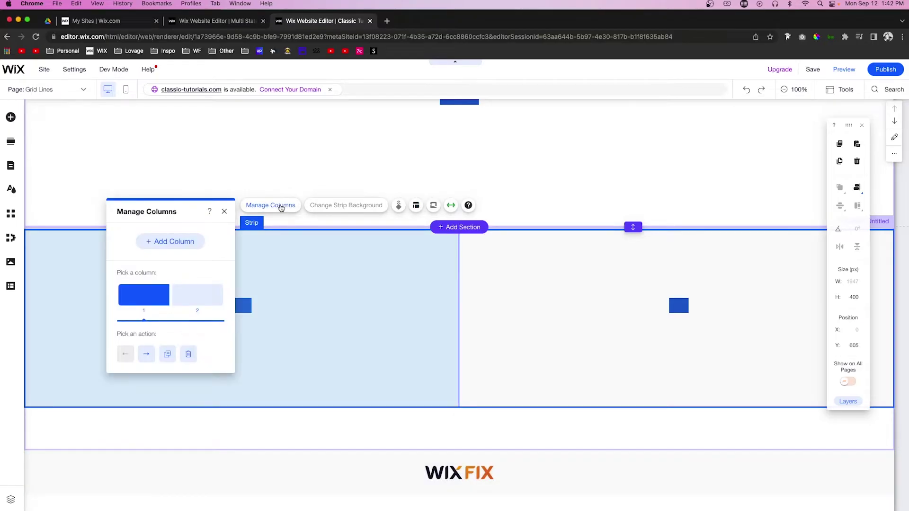
click(180, 245)
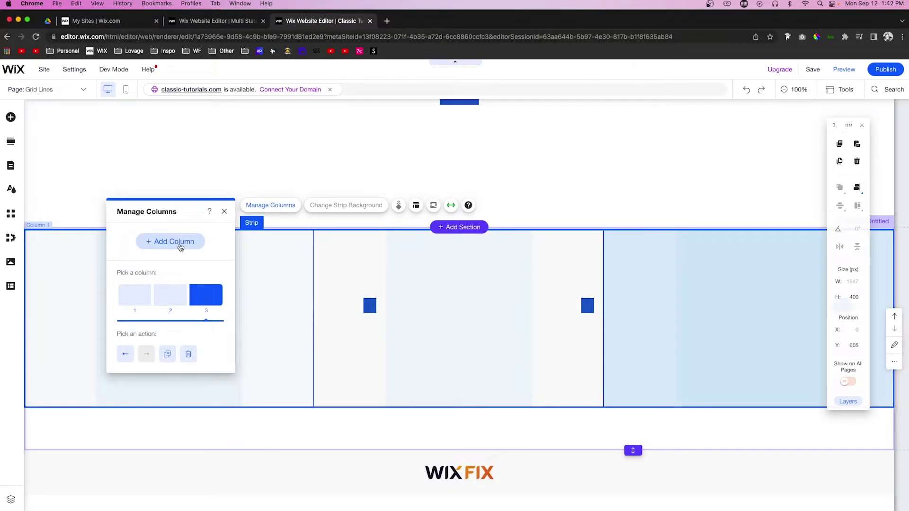
click(181, 245)
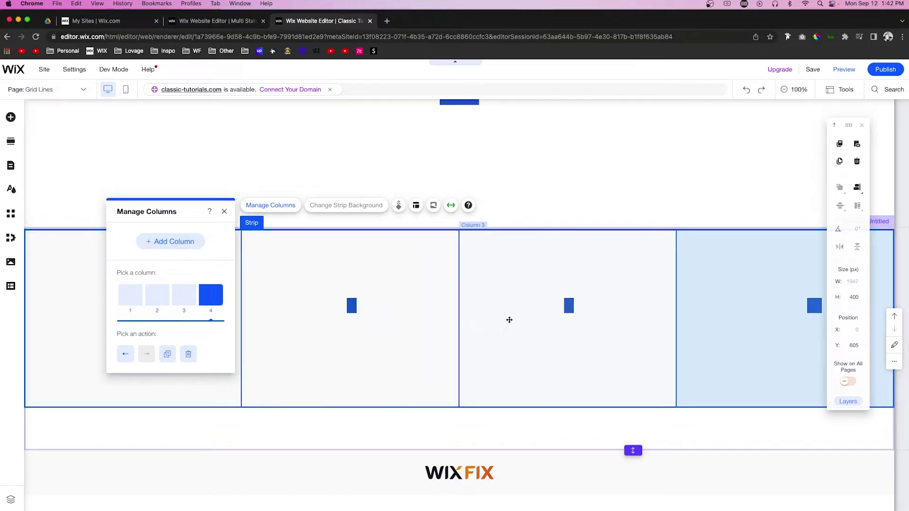
click(509, 320)
click(351, 305)
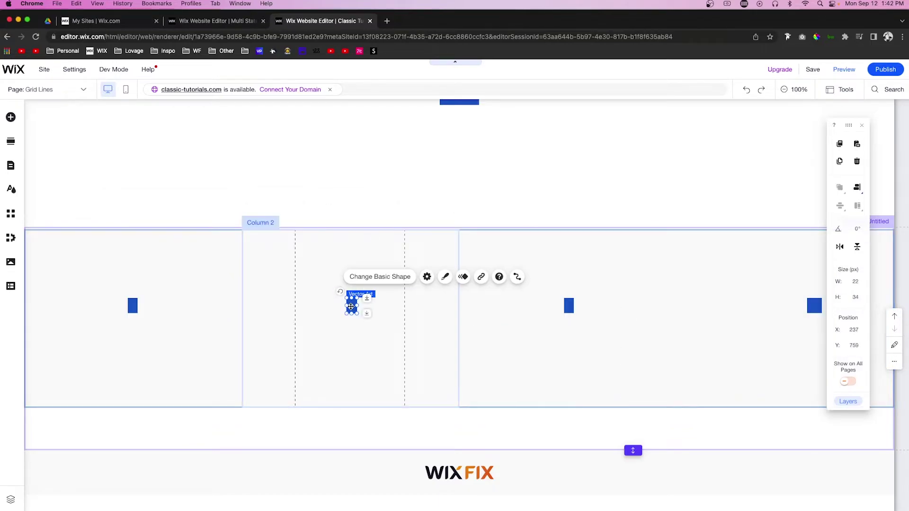
click(182, 303)
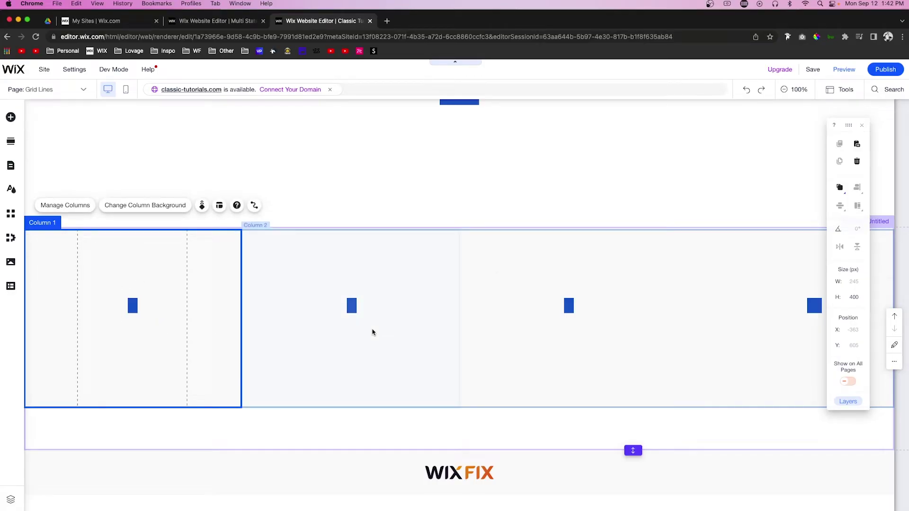
Step: Set Column 2's content alignment to Center after trying Left and Right
click(392, 306)
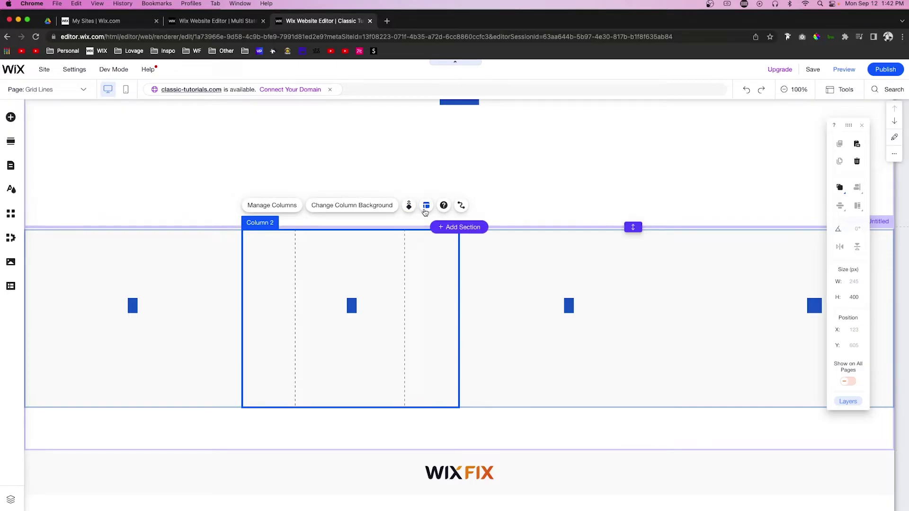
click(425, 206)
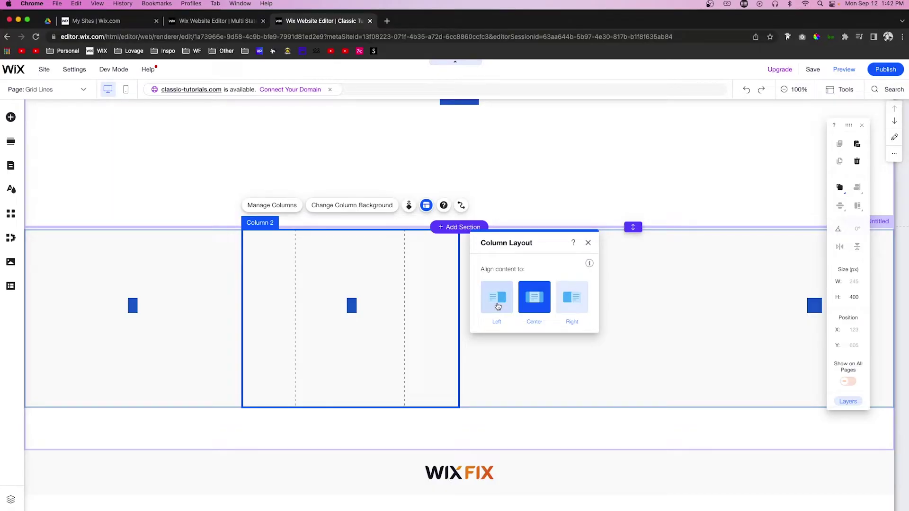
click(499, 306)
click(570, 303)
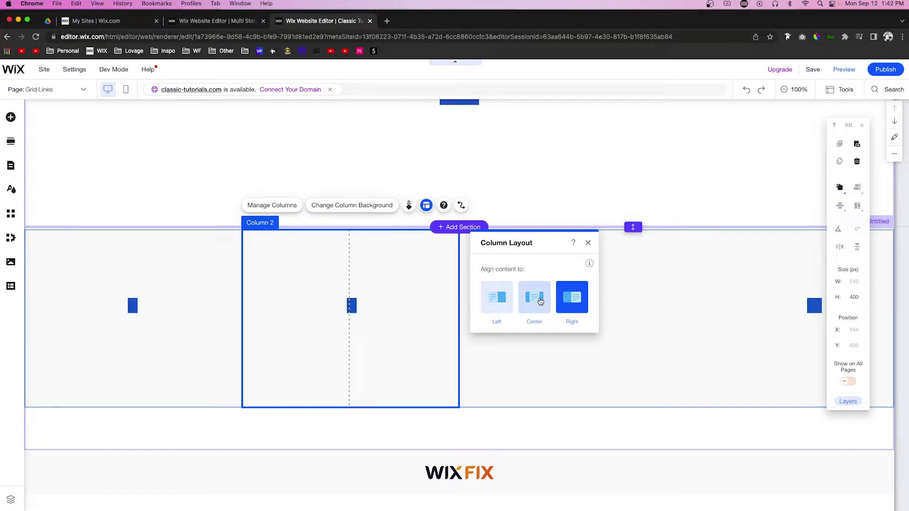
click(534, 303)
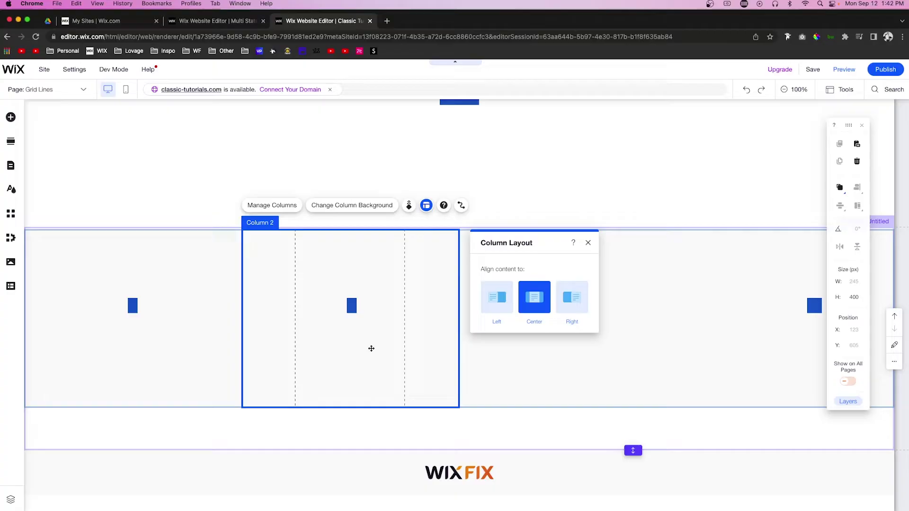
scroll(416, 333, up, 3)
click(424, 254)
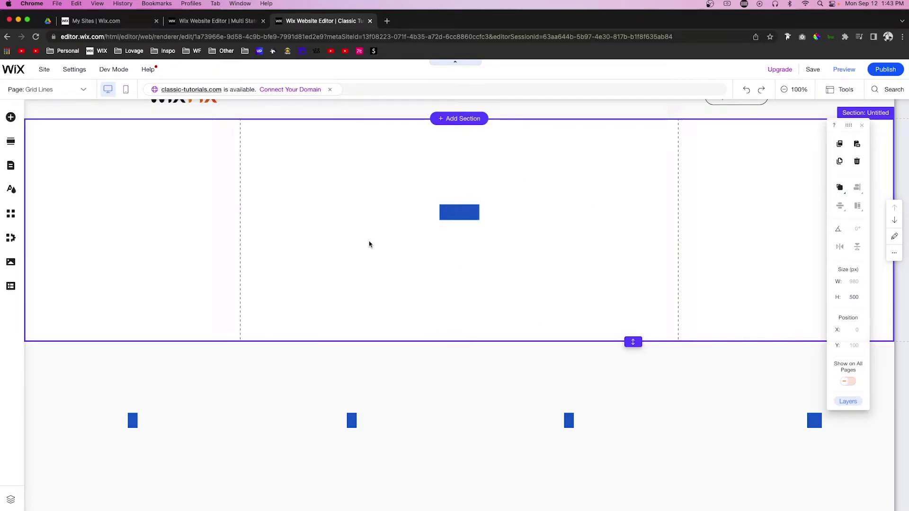
scroll(488, 196, down, 3)
click(450, 272)
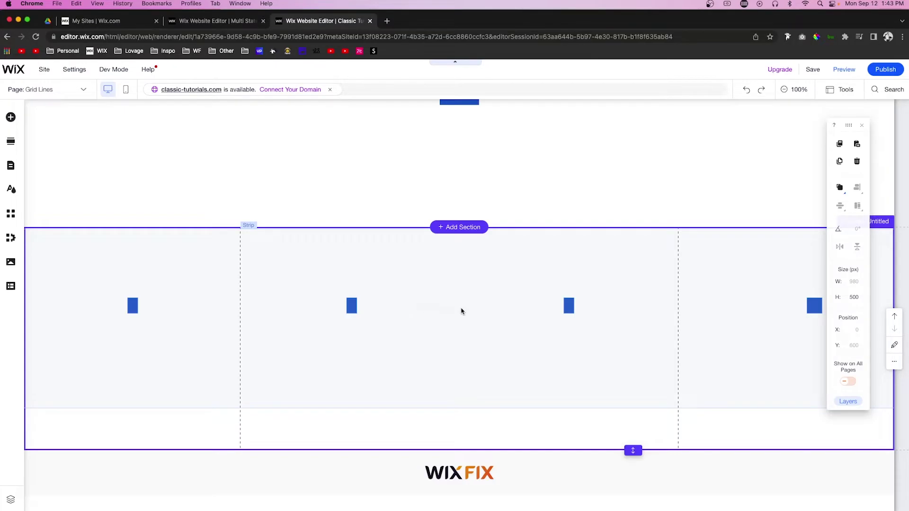
click(419, 292)
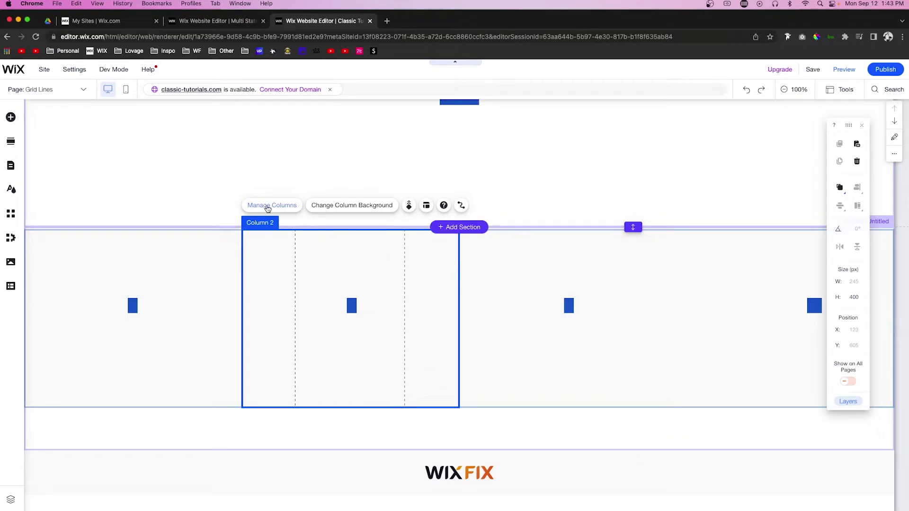
Step: Delete column 2 through Manage Columns, leaving three columns, and select the new Column 2
click(267, 207)
click(188, 354)
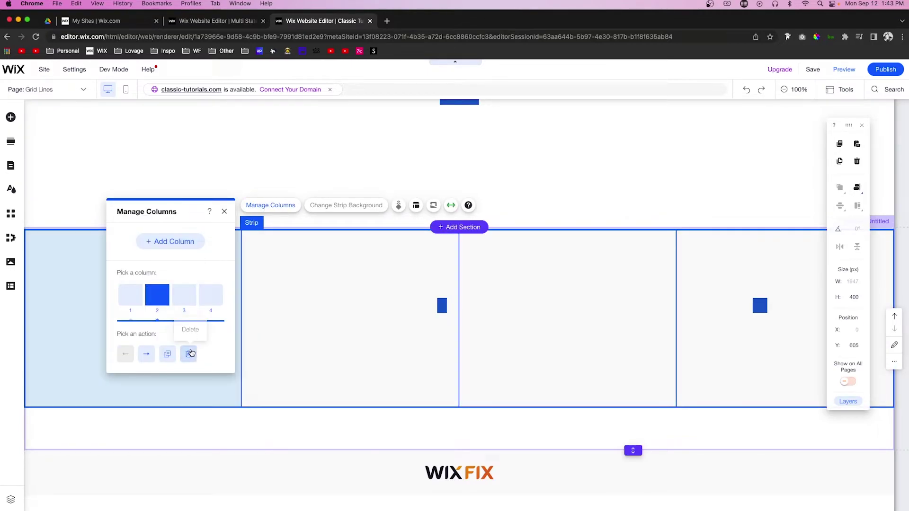
click(476, 332)
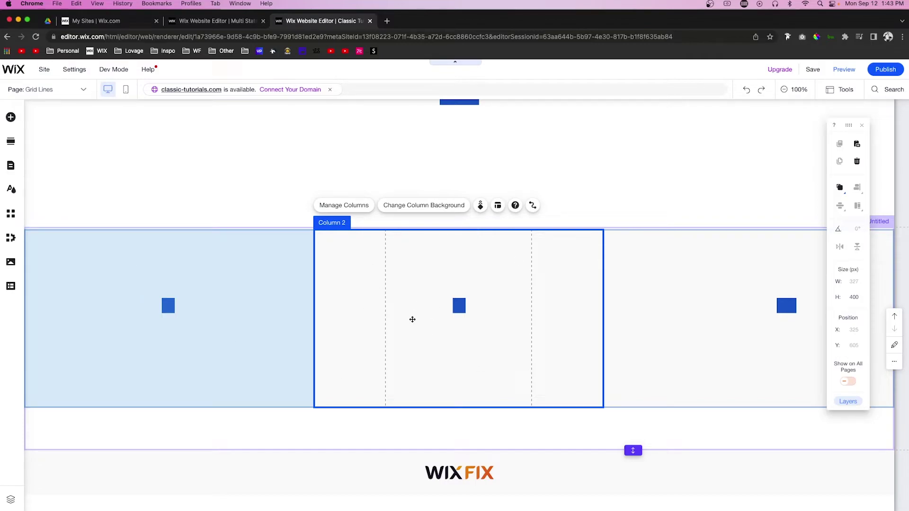
Step: Add a Heading 1 text to the first section and preview it in a narrowed browser window
scroll(361, 231, up, 3)
click(361, 231)
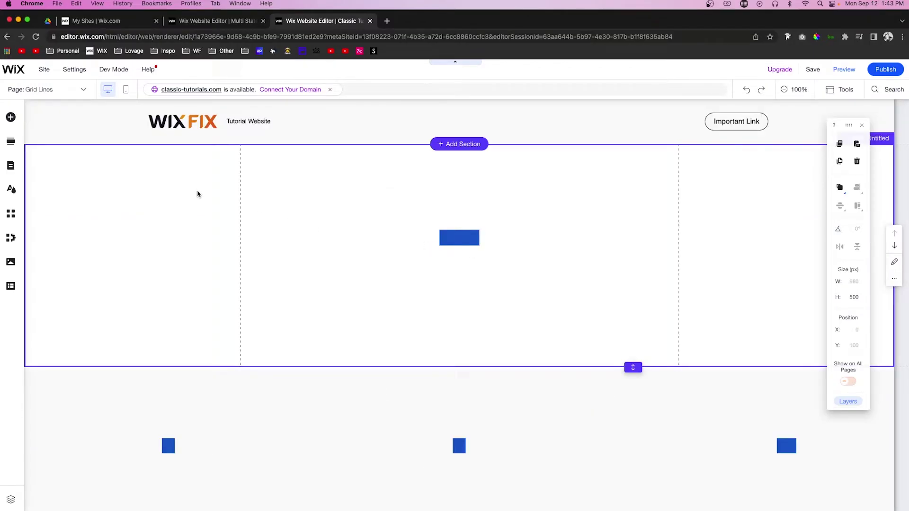
click(10, 121)
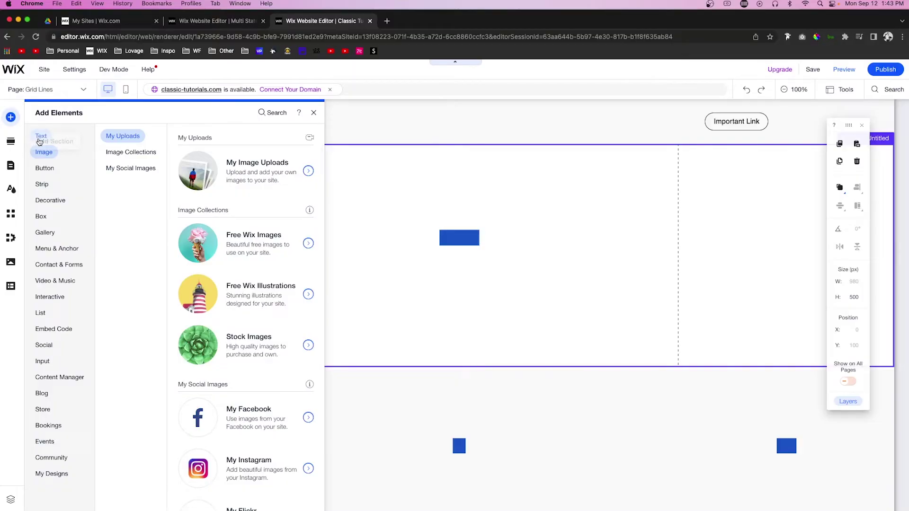
mouse_move(41, 137)
mouse_move(195, 189)
mouse_down()
mouse_move(429, 183)
mouse_move(280, 184)
mouse_up()
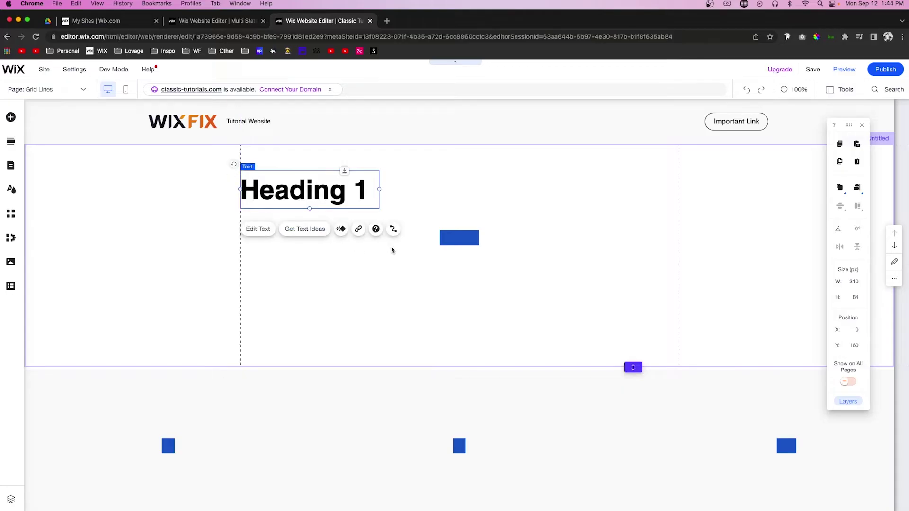
click(844, 69)
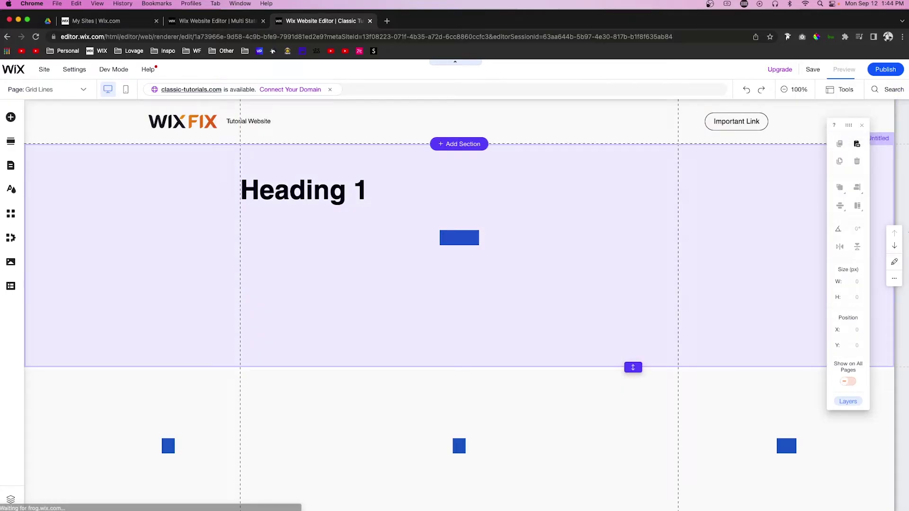
drag(907, 232, 403, 235)
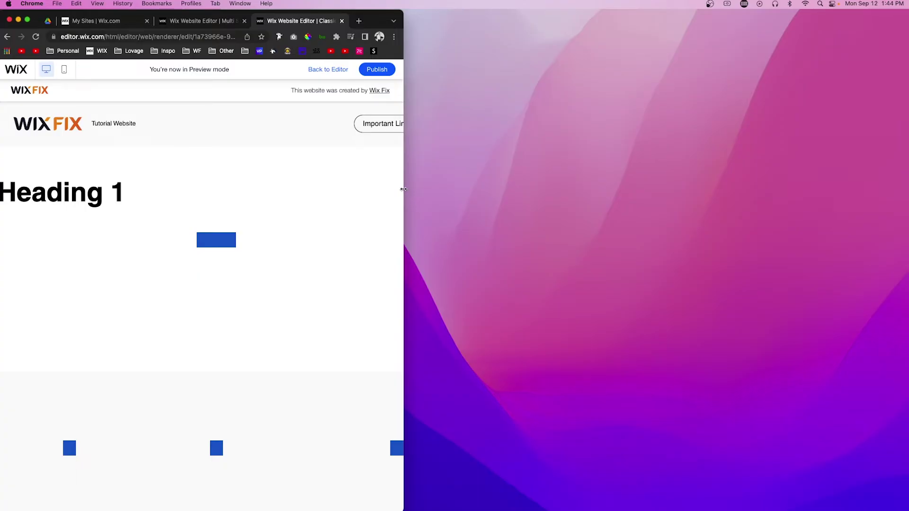
Step: Resize the preview window between narrow and full width, then go back to the editor
drag(403, 189, 907, 156)
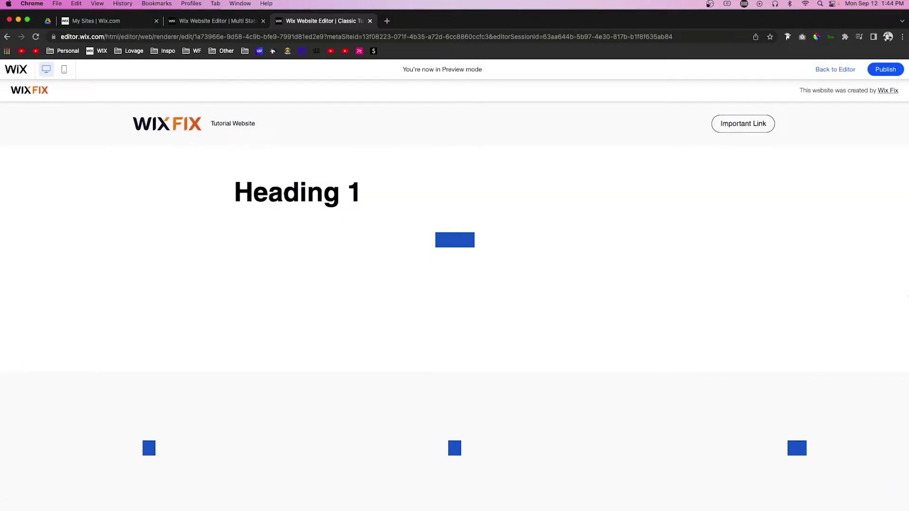
drag(907, 296, 347, 296)
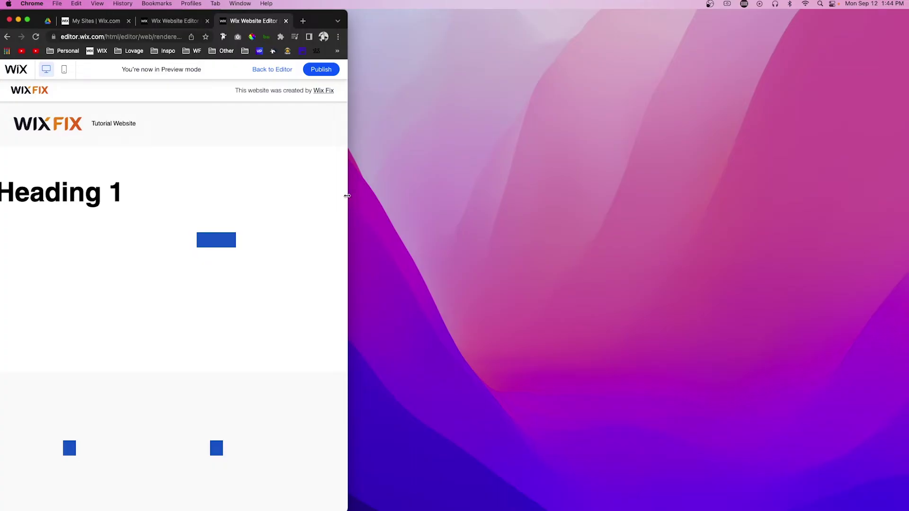
drag(347, 195, 907, 220)
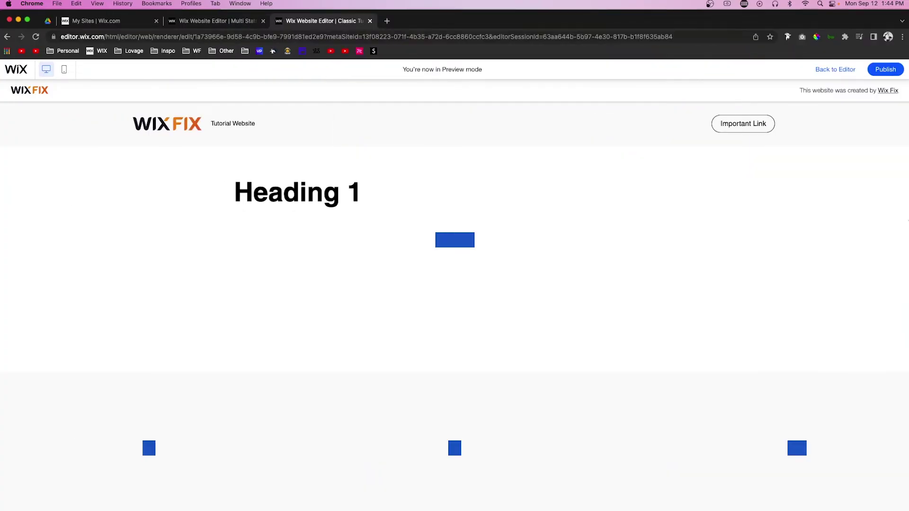
click(833, 71)
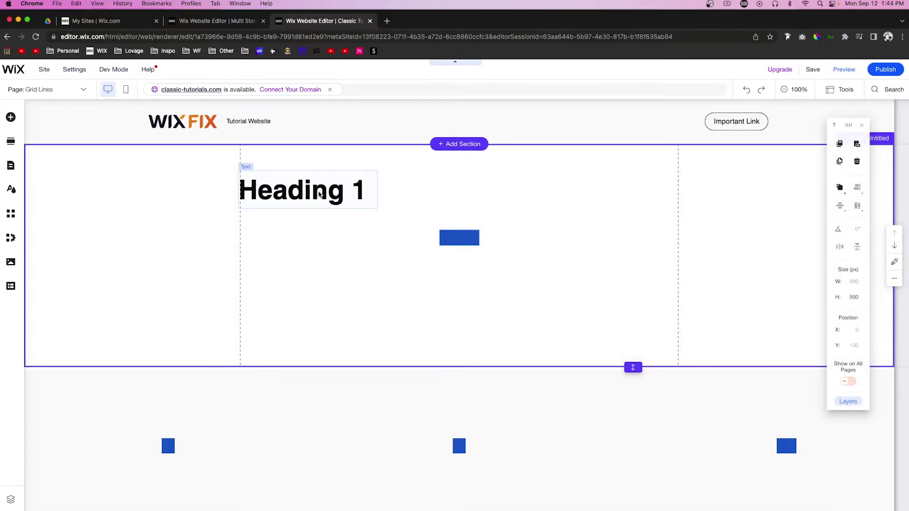
Step: Snap Heading 1 to the left grid line, nudge it to X 20, and preview the page
click(293, 192)
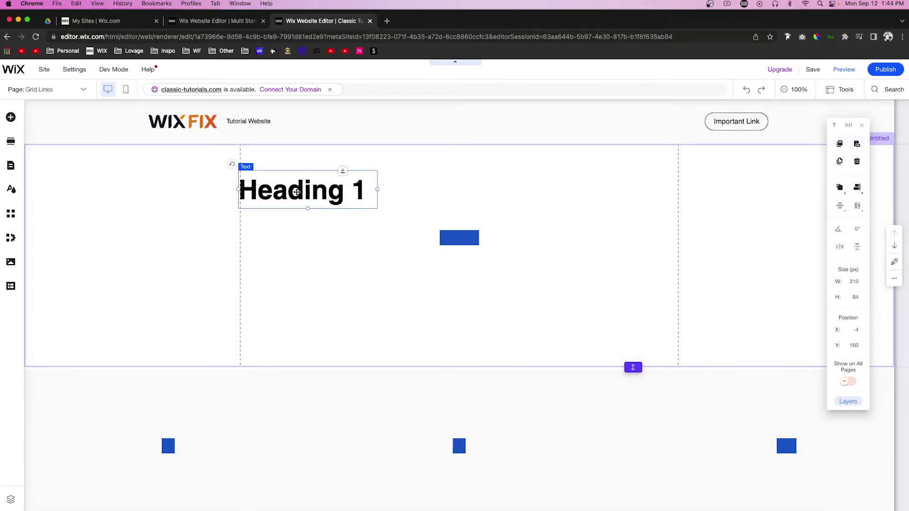
drag(290, 191, 287, 192)
click(239, 174)
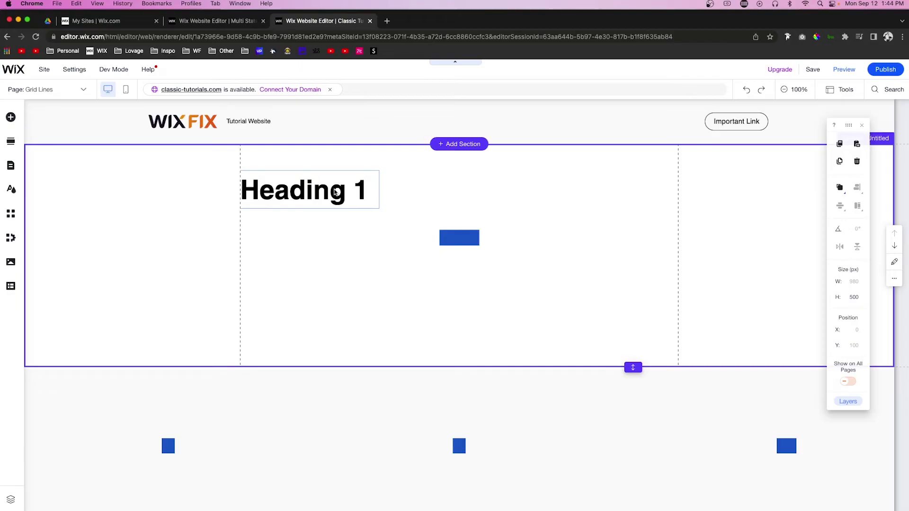
click(352, 194)
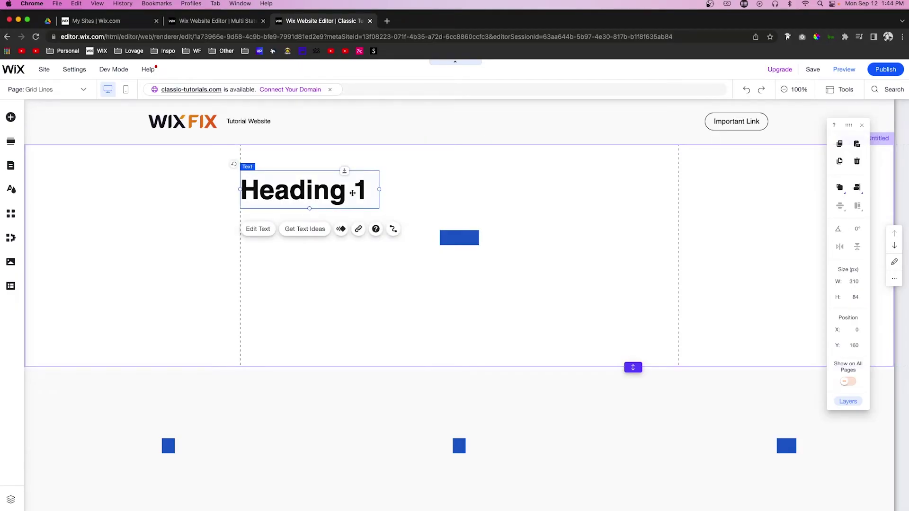
key(shift+Right)
key(shift+Right)
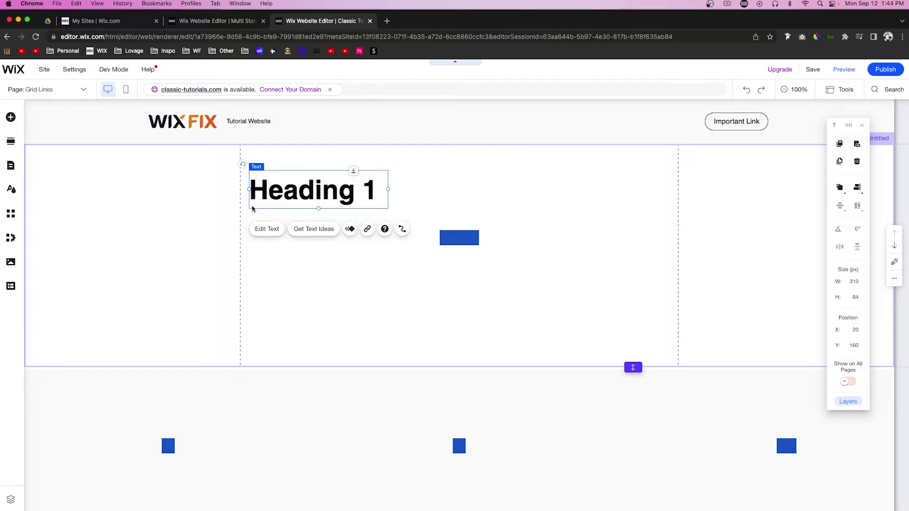
click(842, 70)
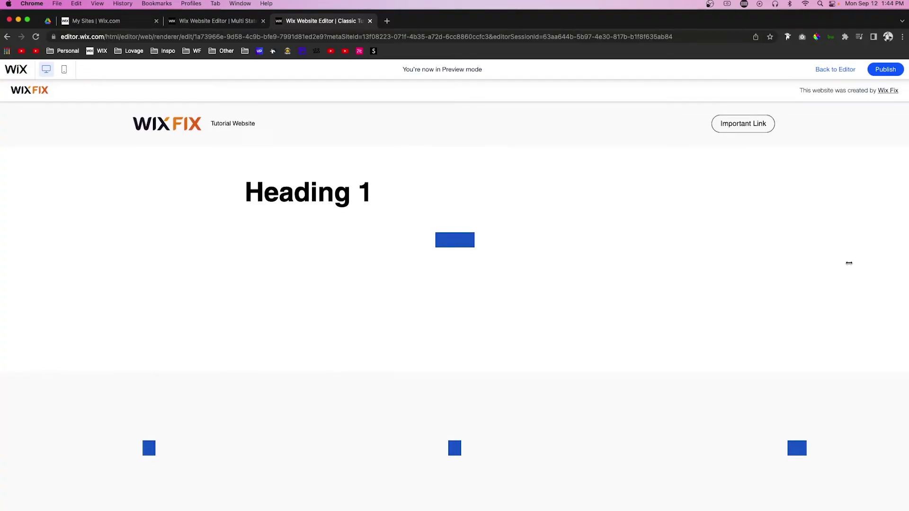
Step: Narrow the browser window to check the preview layout, then widen it back to full screen
drag(907, 261, 424, 245)
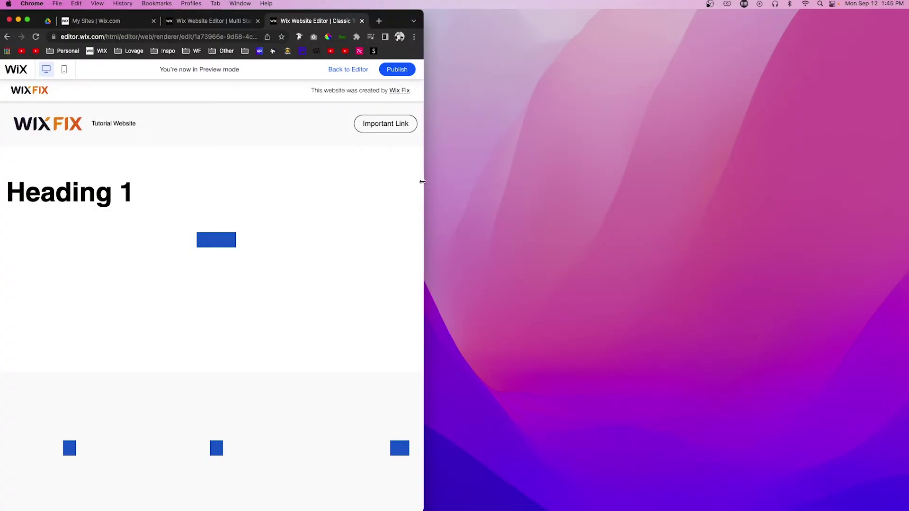
drag(452, 181, 908, 184)
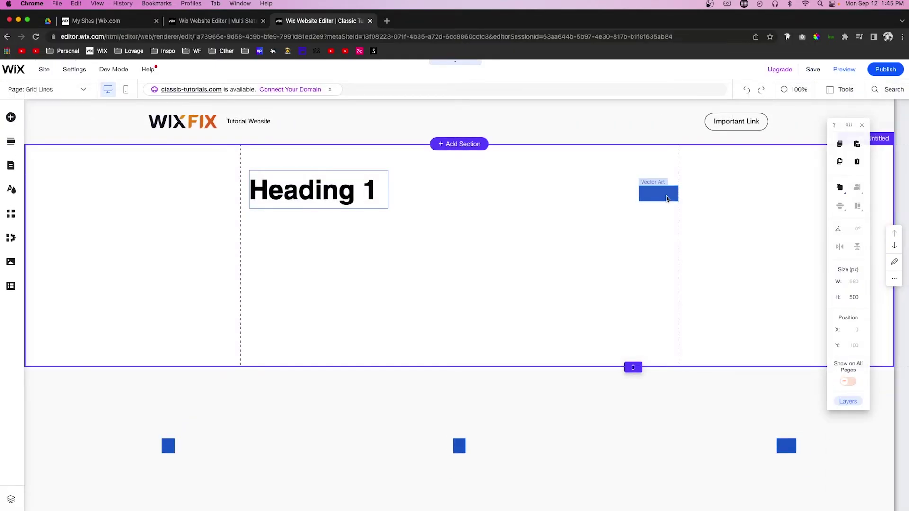
Step: Move the blue rectangle 20 px left to X 872 and check it in a narrowed preview
click(666, 198)
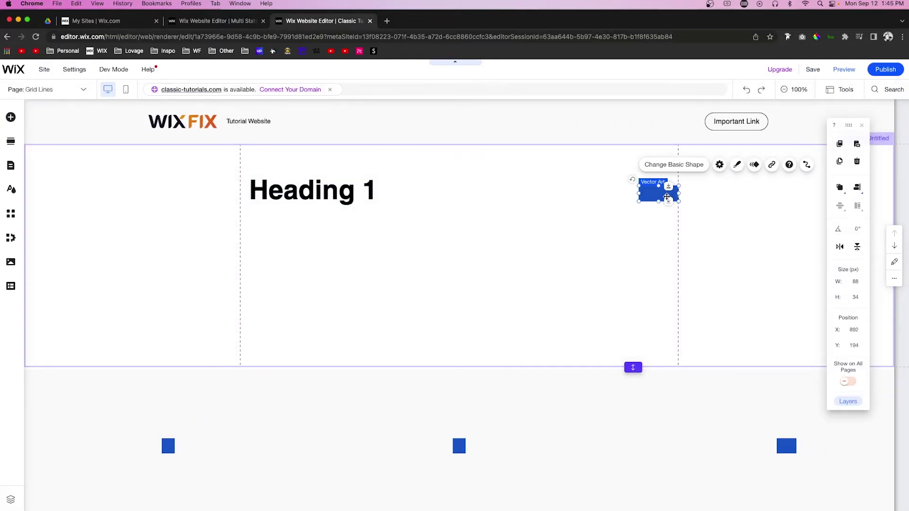
drag(666, 199, 657, 198)
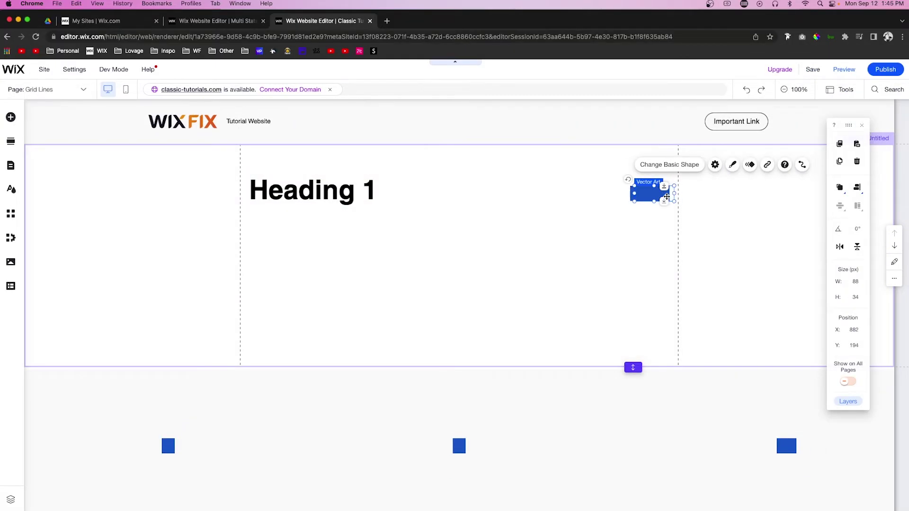
click(843, 69)
drag(562, 224, 436, 219)
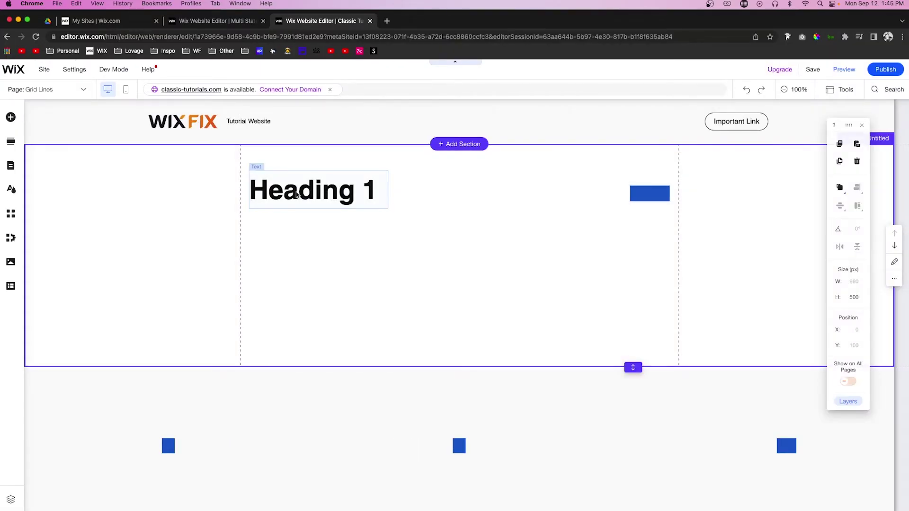
click(276, 191)
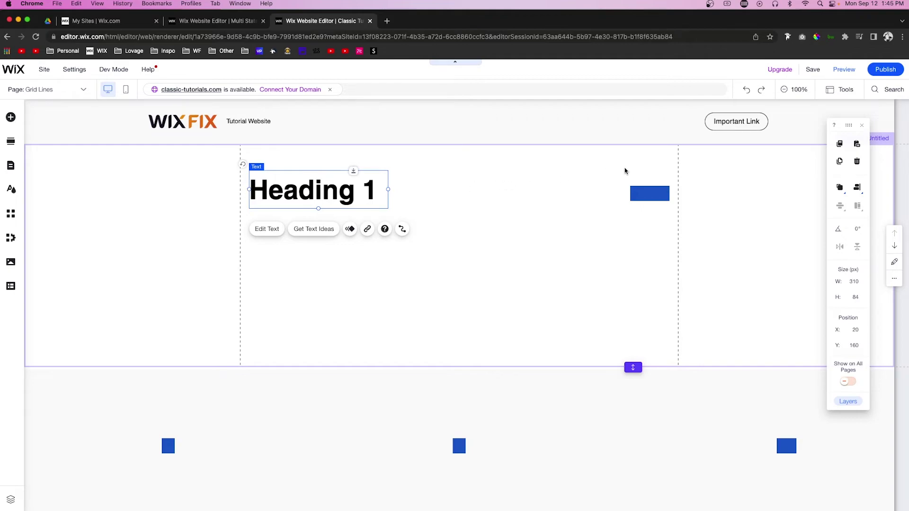
Step: Turn on rulers from Tools and place a vertical guide at 20 px on the top ruler
click(837, 90)
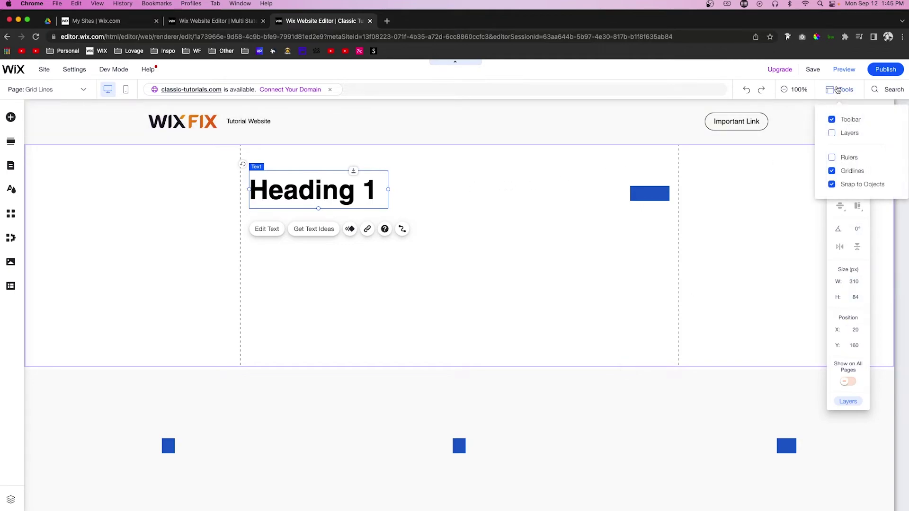
click(833, 159)
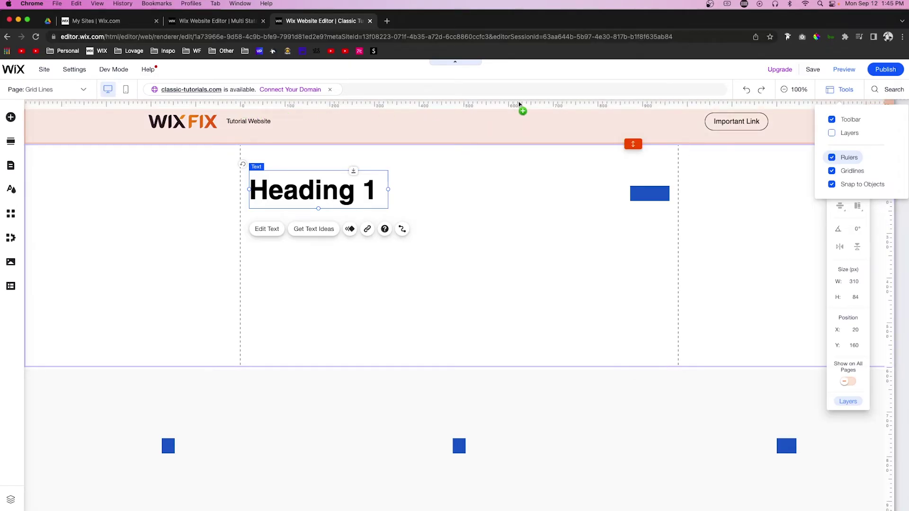
click(249, 106)
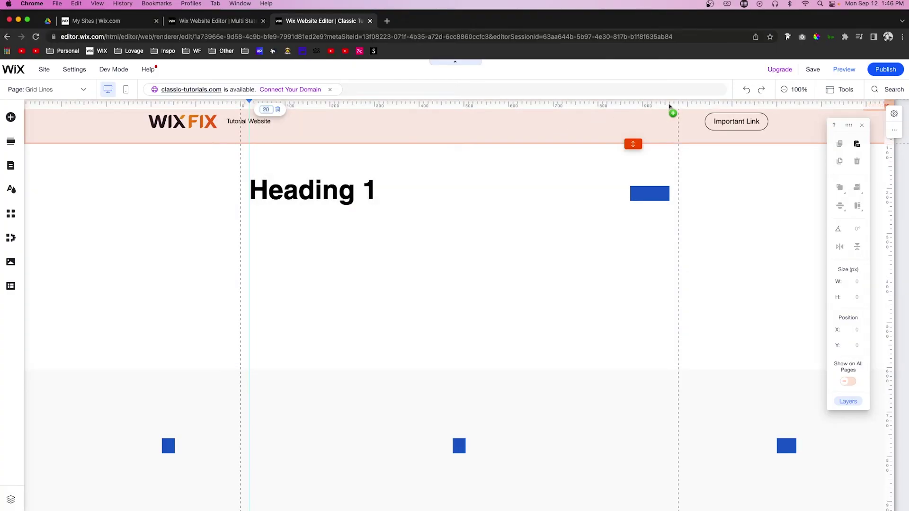
Step: Add a second vertical ruler guide and set its position to exactly 960 px
click(670, 105)
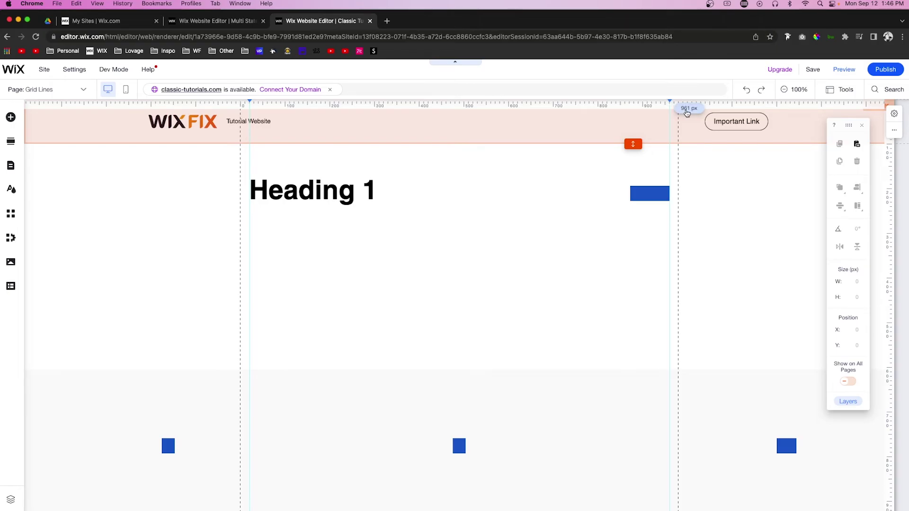
click(690, 109)
text(960)
key(Return)
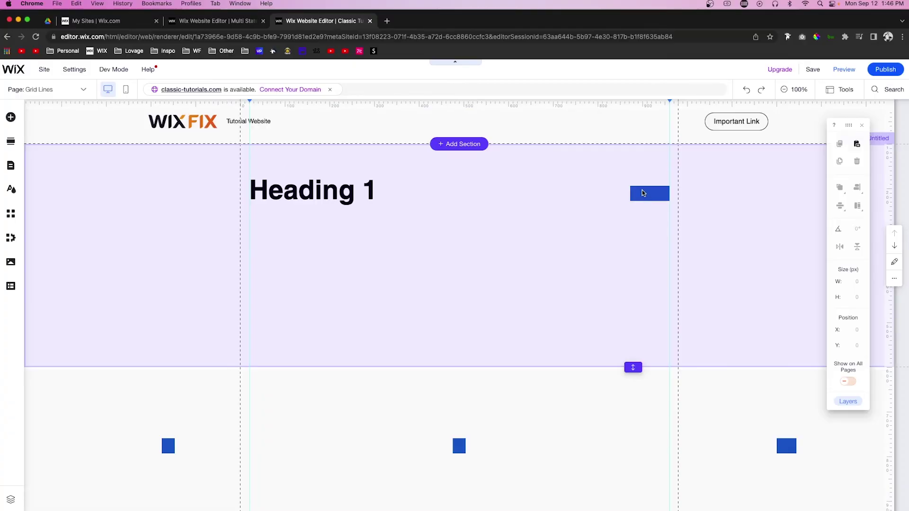
Step: Nudge the blue rectangle to confirm it aligns with the 960 px guide, then select Heading 1
click(652, 193)
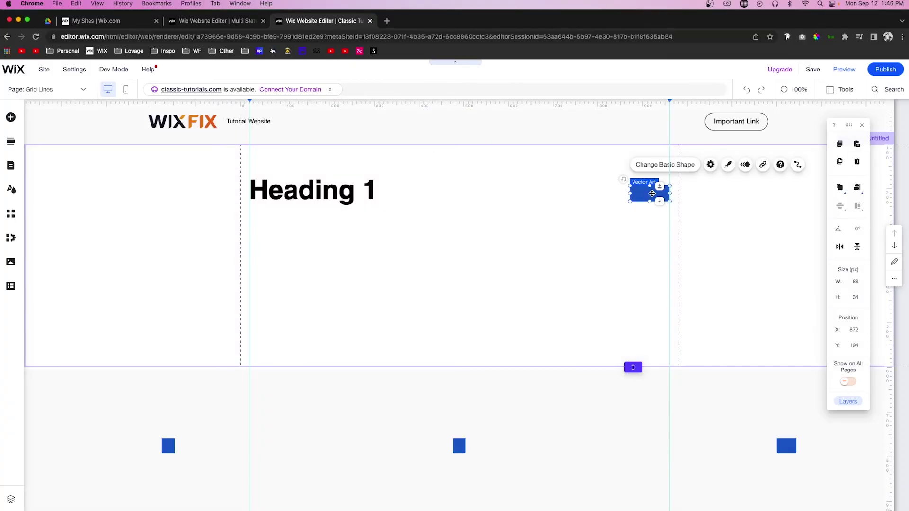
drag(652, 193, 653, 193)
click(293, 191)
scroll(446, 254, down, 3)
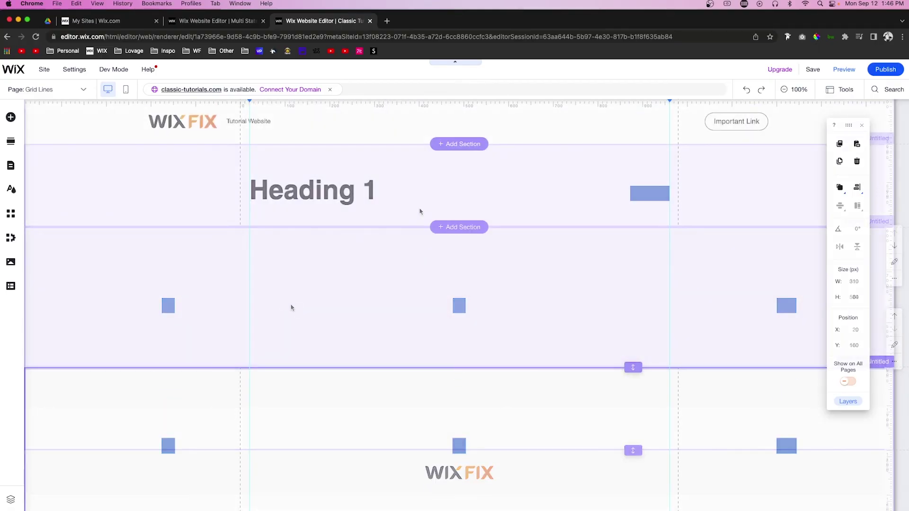
click(246, 119)
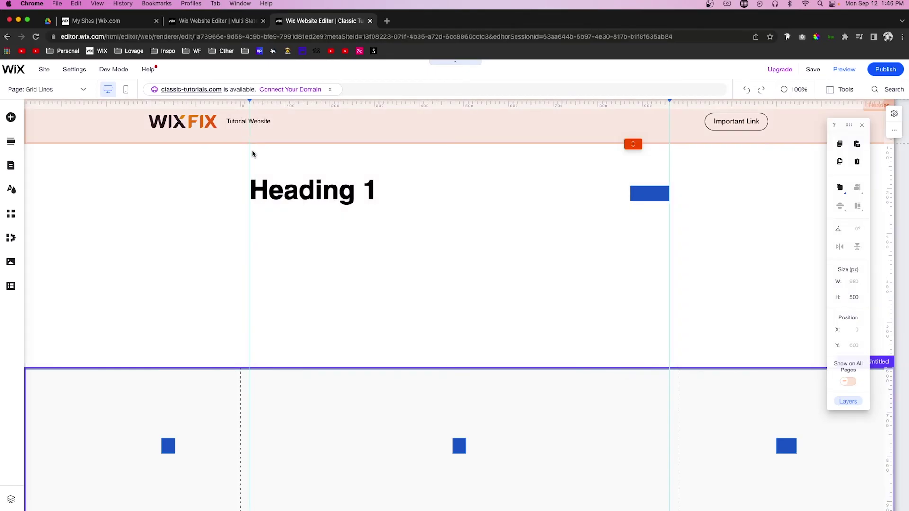
click(252, 156)
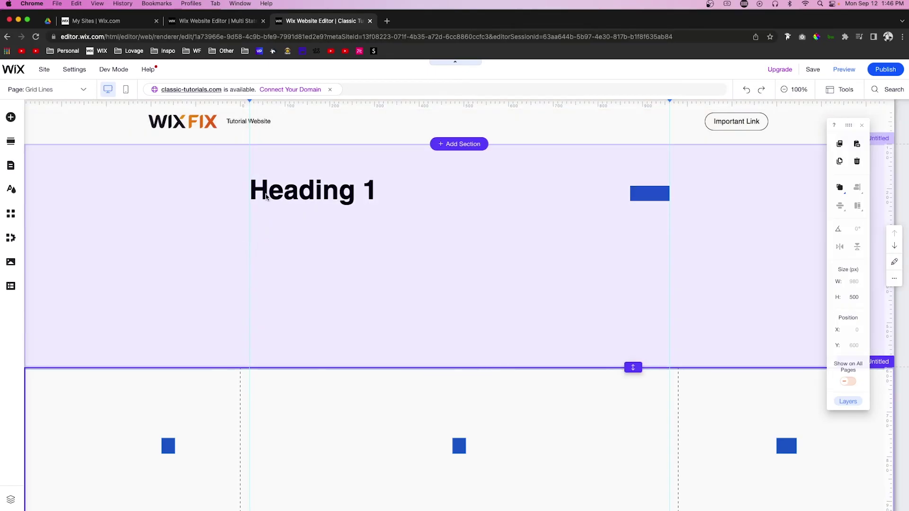